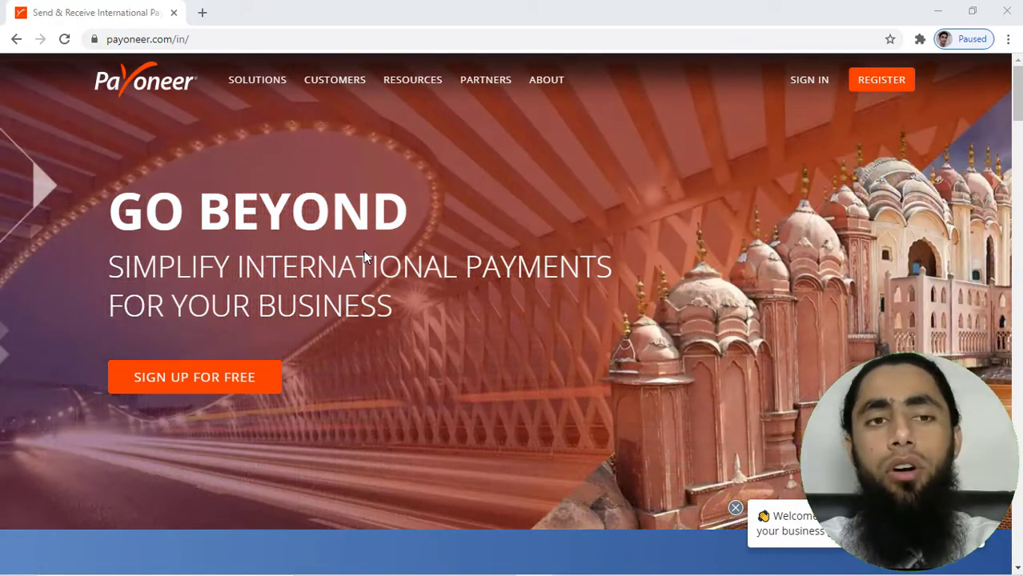
# Open the Payoneer sign-in page from the homepage's SIGN IN link
pyautogui.click(809, 88)
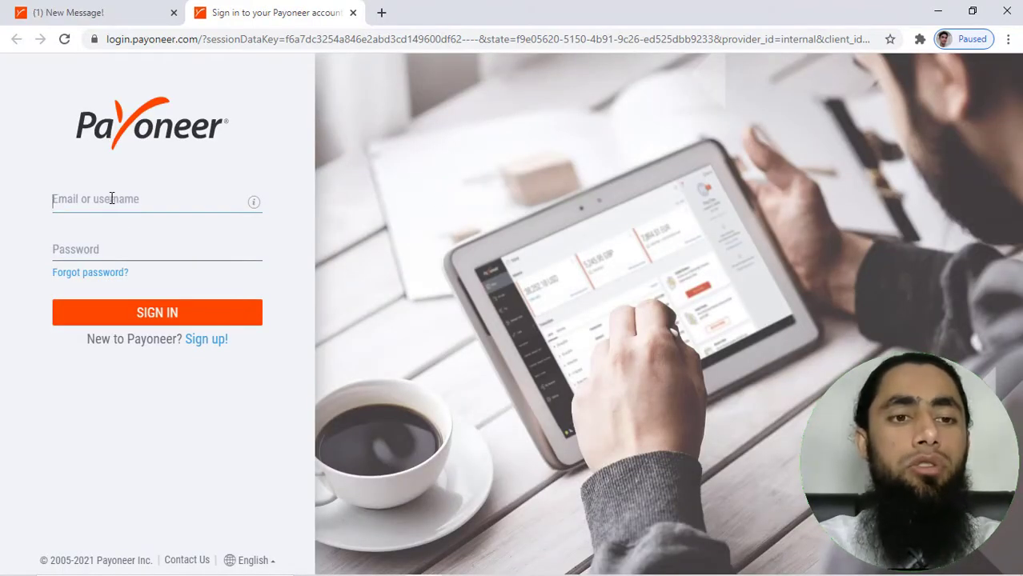
# Sign in with the account e-mail and password, correcting a password typo
pyautogui.click(112, 202)
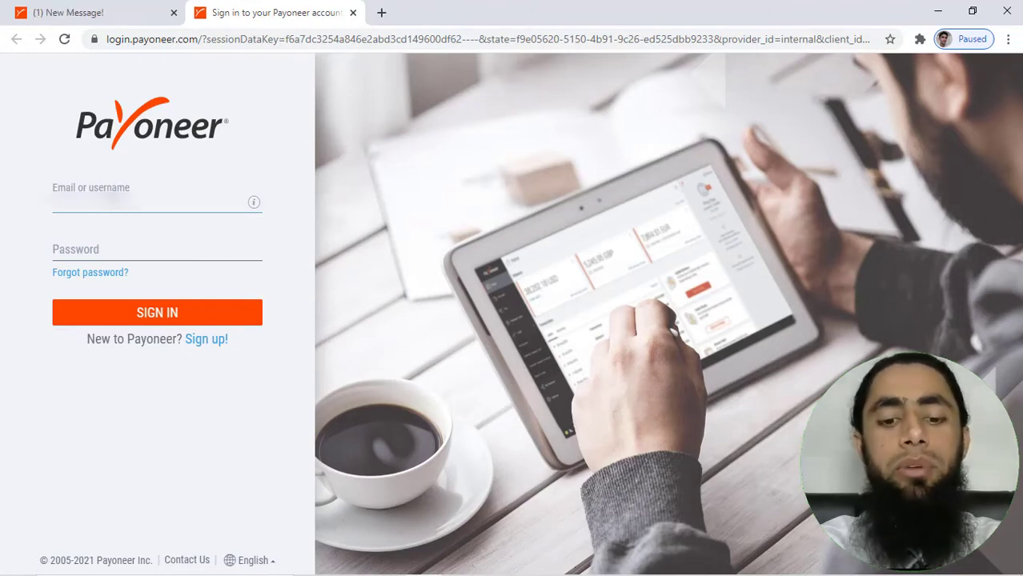
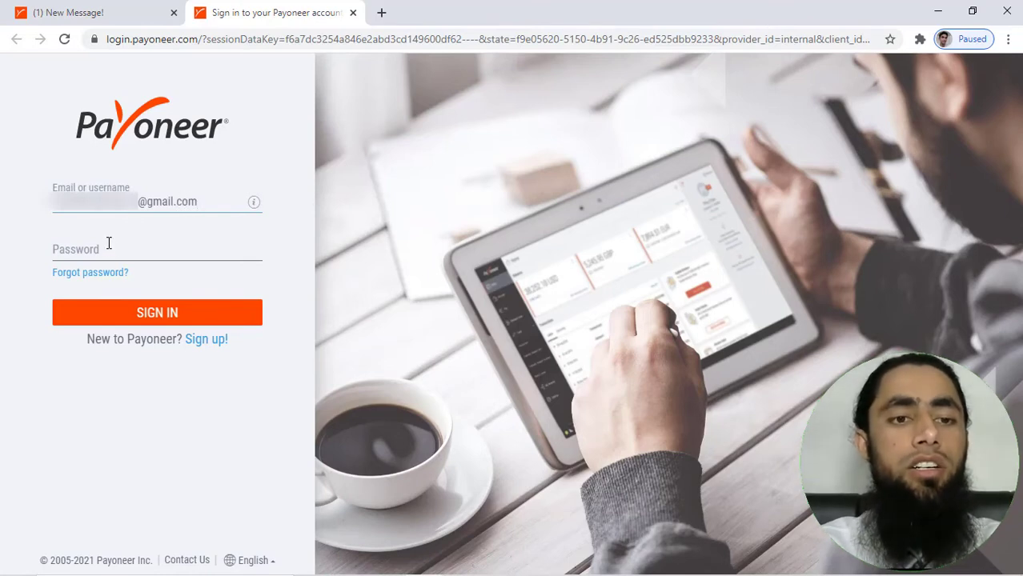
pyautogui.click(107, 248)
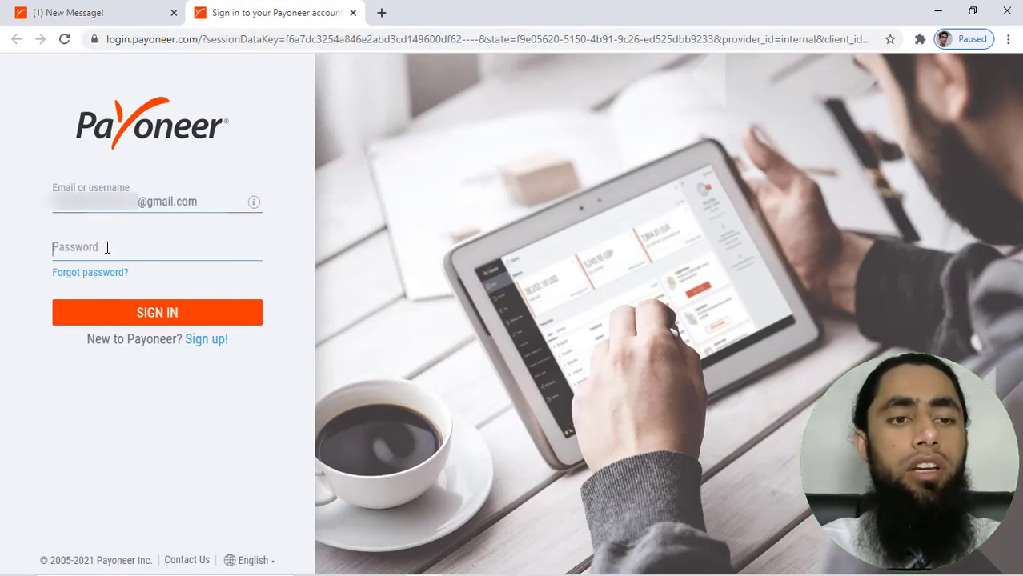
pyautogui.write('••')
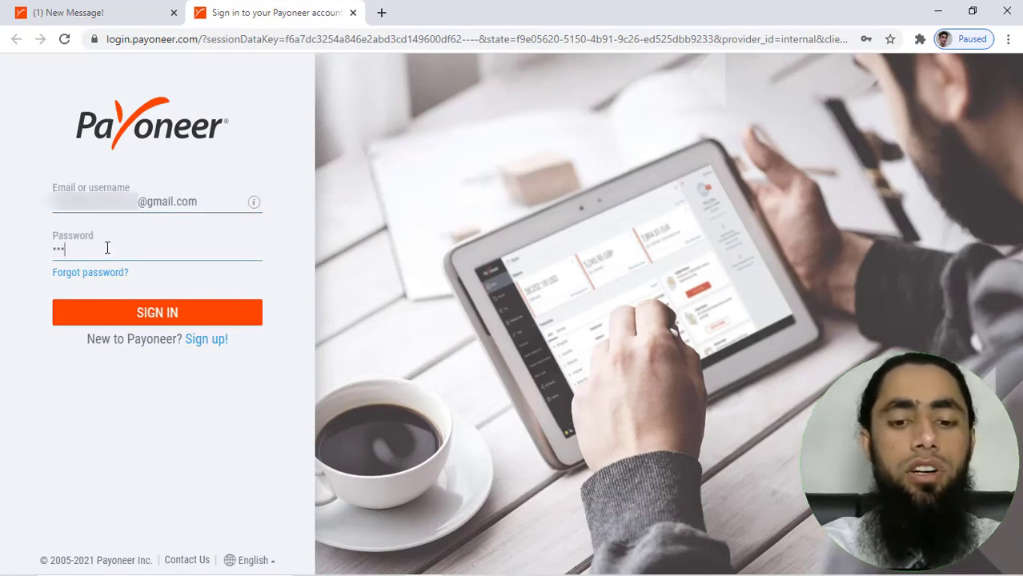
pyautogui.write('•')
pyautogui.press('BackSpace')
pyautogui.press('BackSpace')
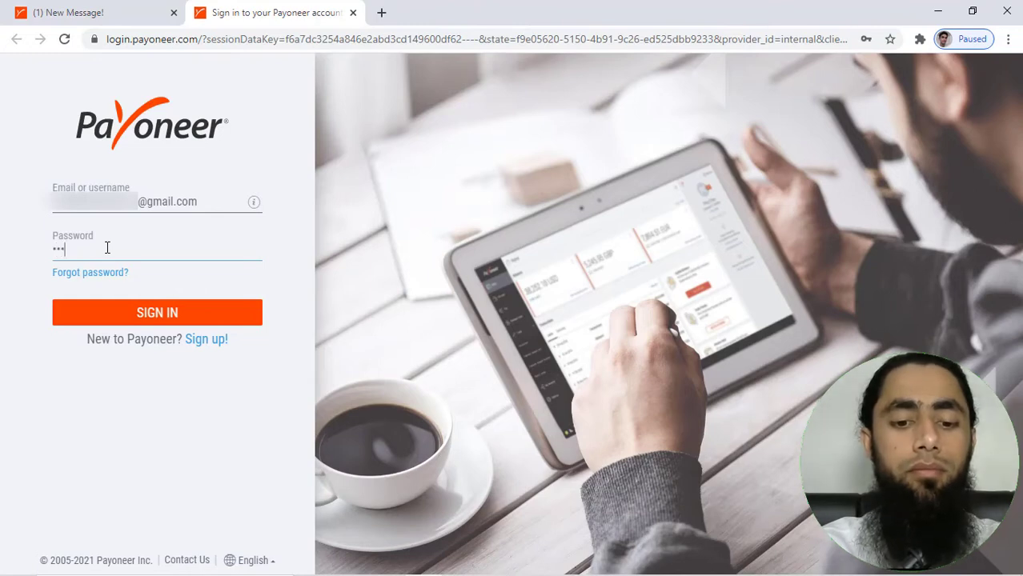
pyautogui.write('•••••••')
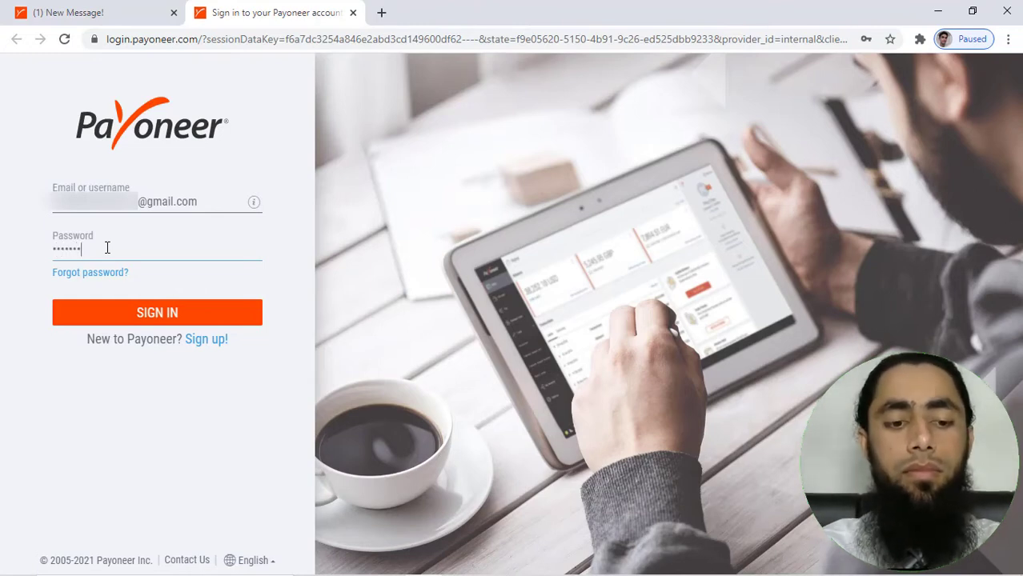
pyautogui.write('••')
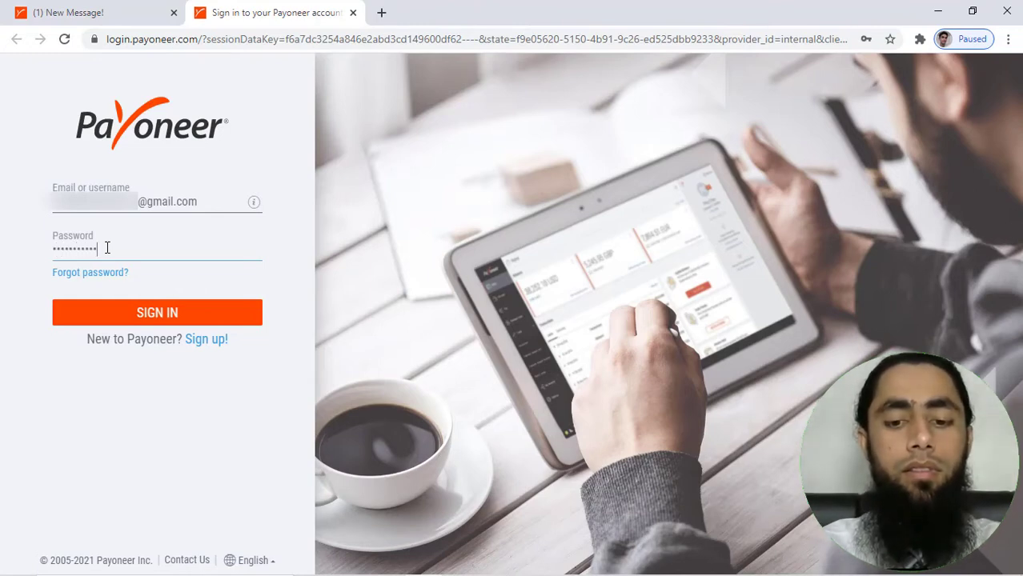
pyautogui.write('•••')
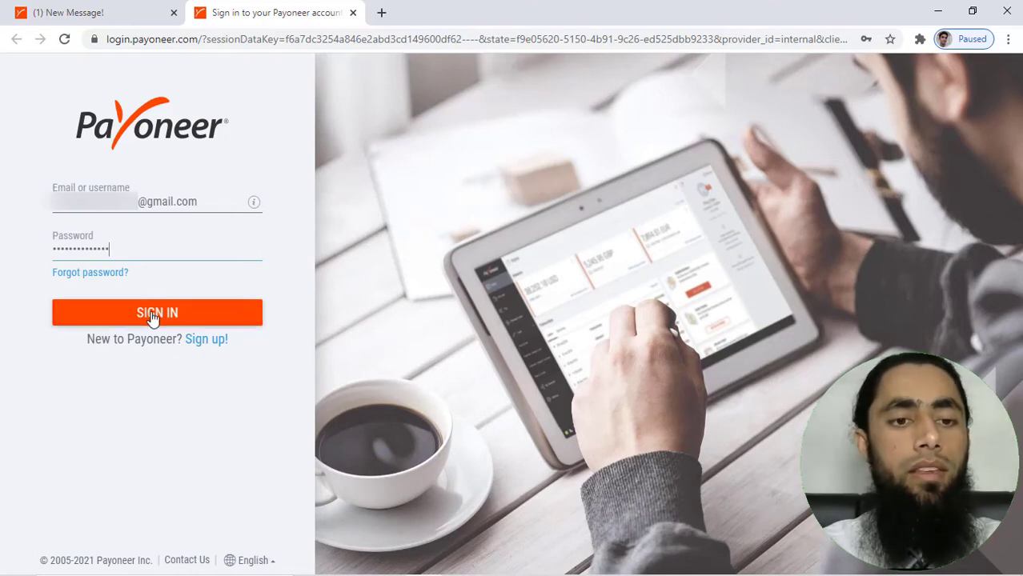
pyautogui.click(152, 316)
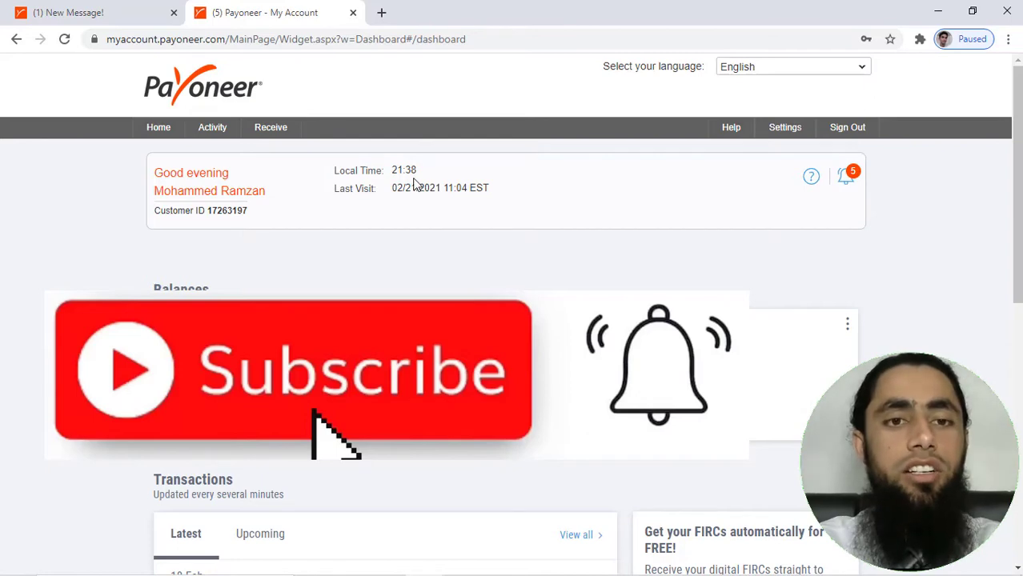
# Bring up the Receive menu on the loaded account dashboard
pyautogui.moveTo(272, 131)
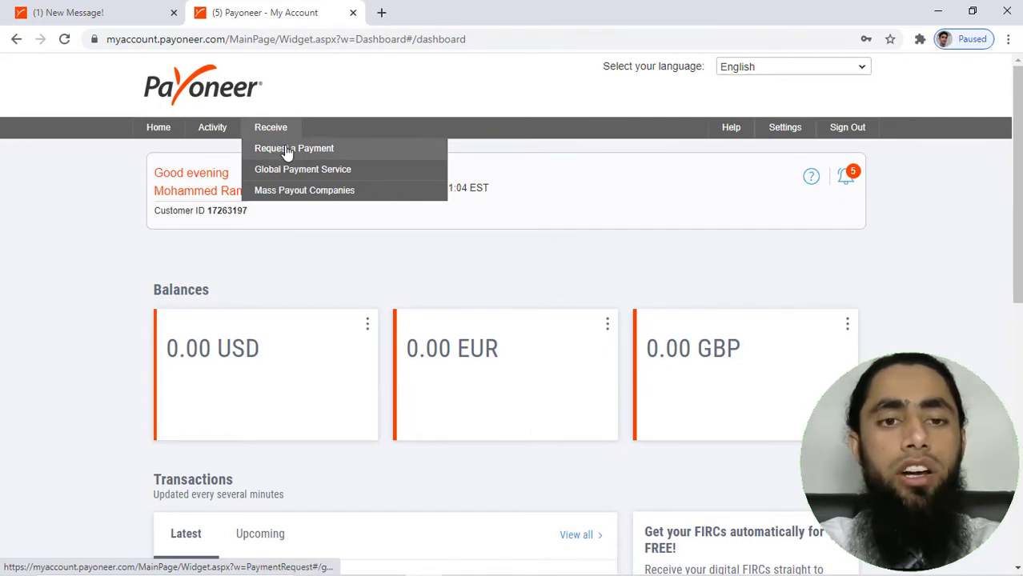
# Open Request a Payment and choose to add a new payer
pyautogui.click(287, 152)
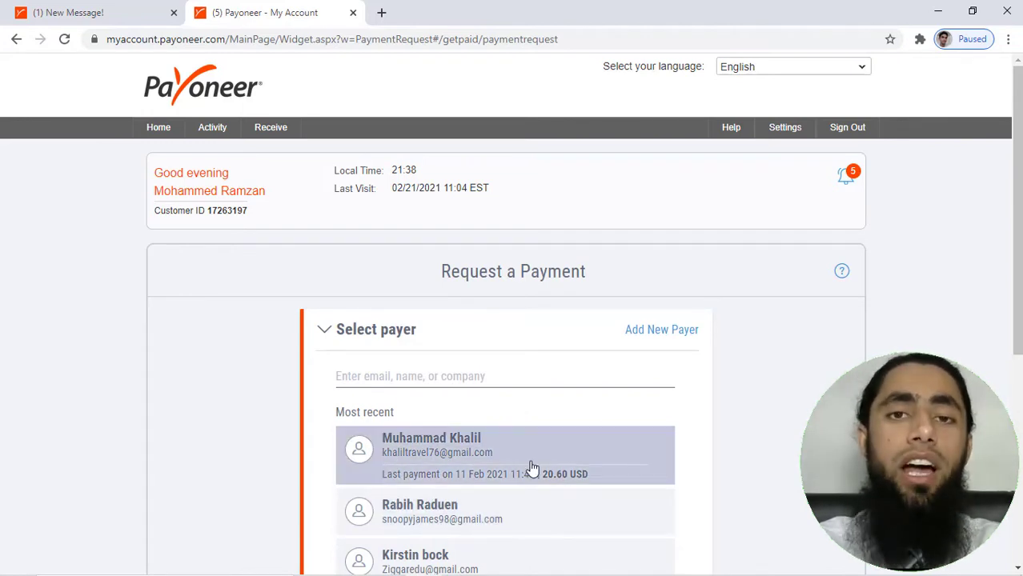
pyautogui.click(646, 330)
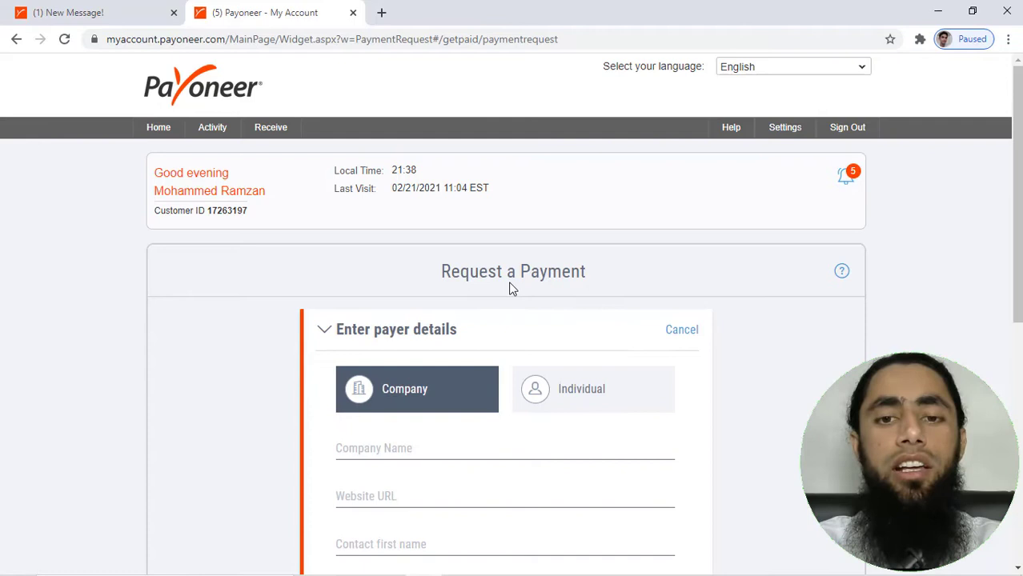
# Make the payer an Individual and enter their first name, last name and e-mail
pyautogui.scroll(-3, 512, 288)
pyautogui.scroll(-2, 513, 289)
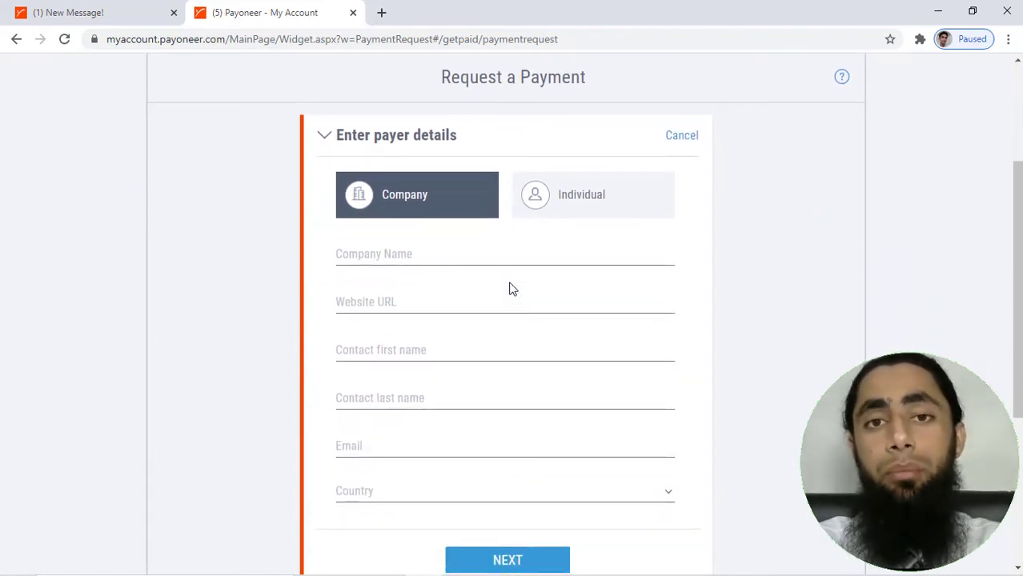
pyautogui.click(387, 261)
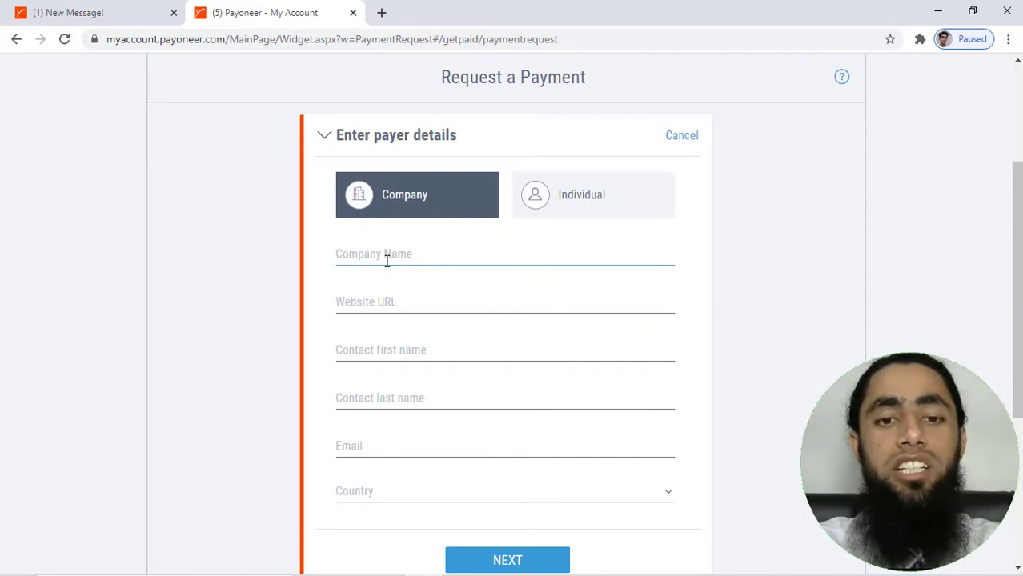
pyautogui.click(588, 205)
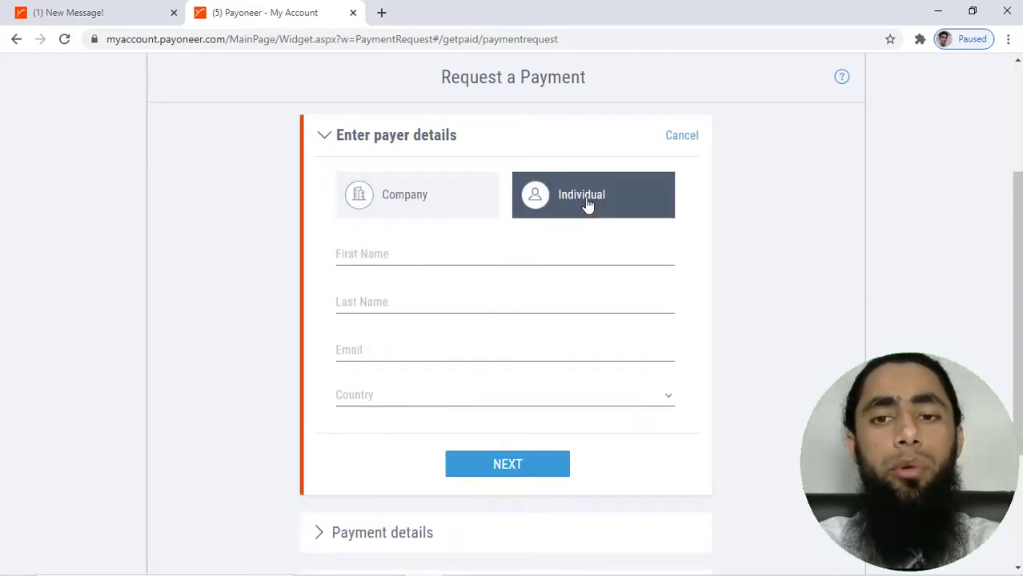
pyautogui.click(372, 251)
pyautogui.press('Tab')
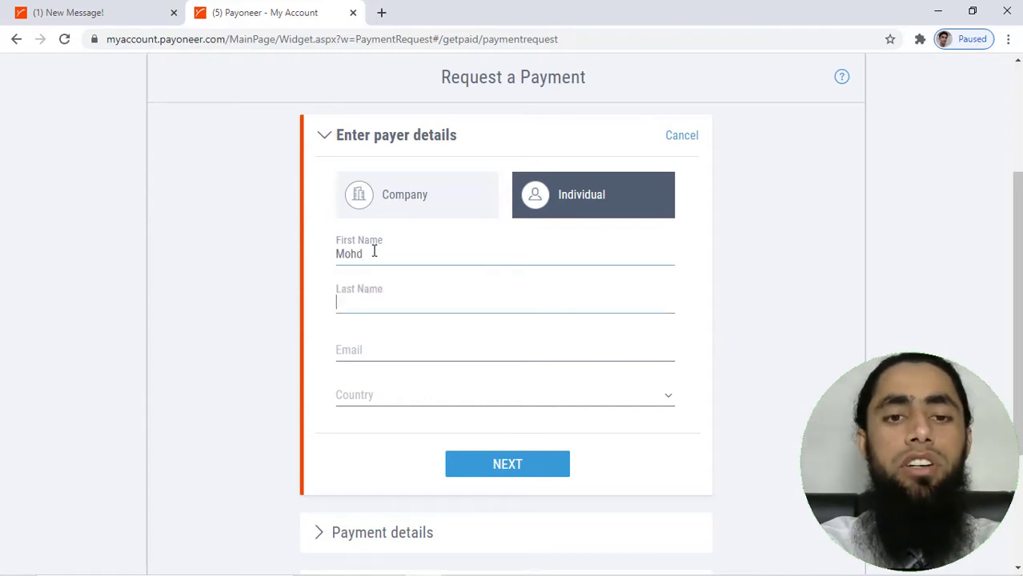
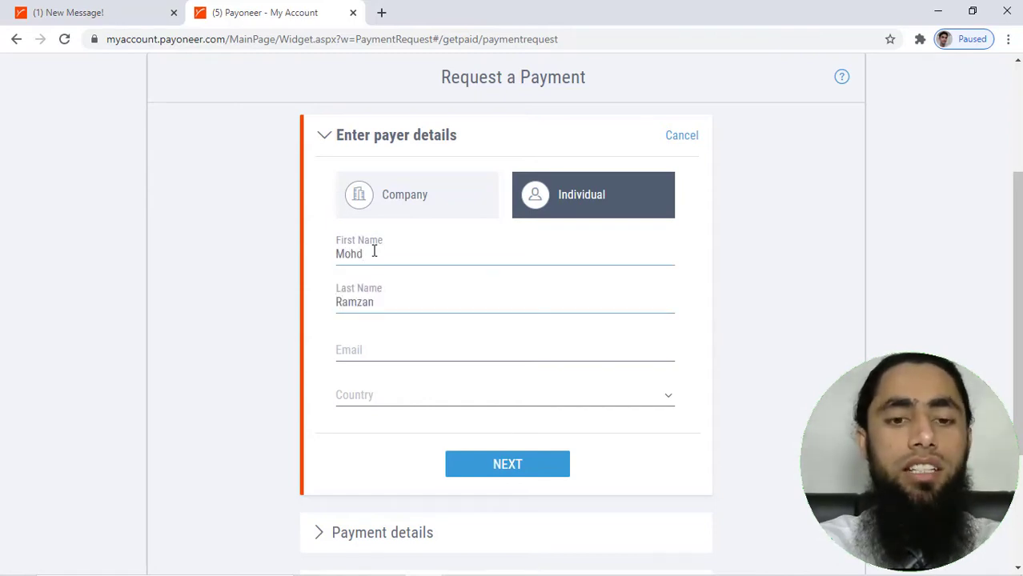
pyautogui.press('Tab')
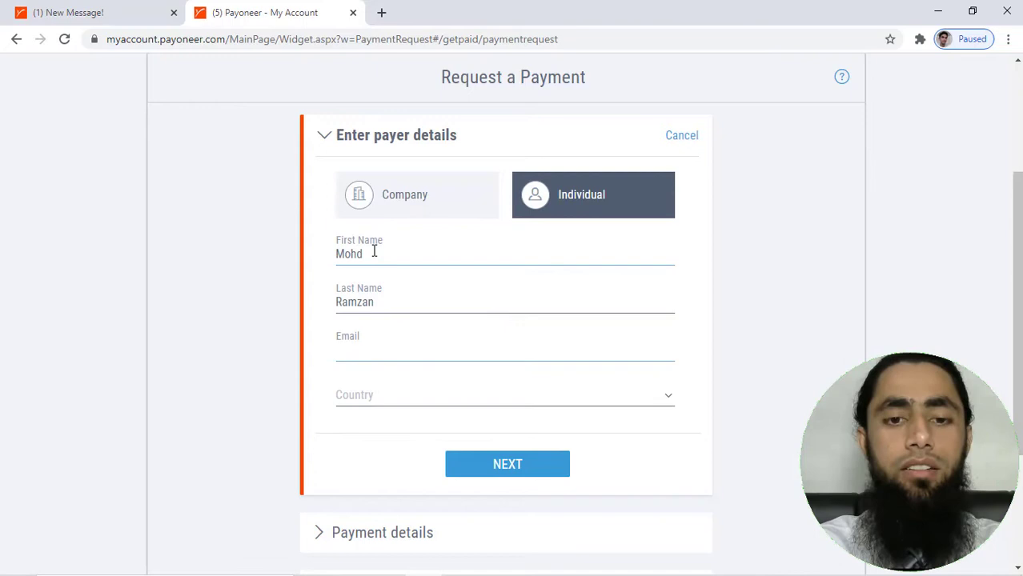
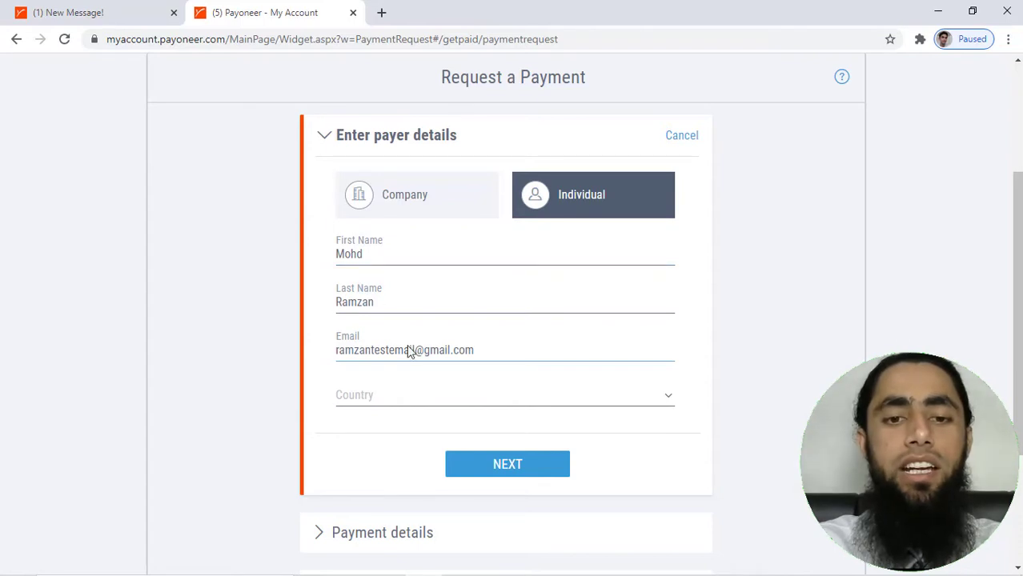
# Set the payer's country to Netherlands and submit the payer details
pyautogui.click(395, 404)
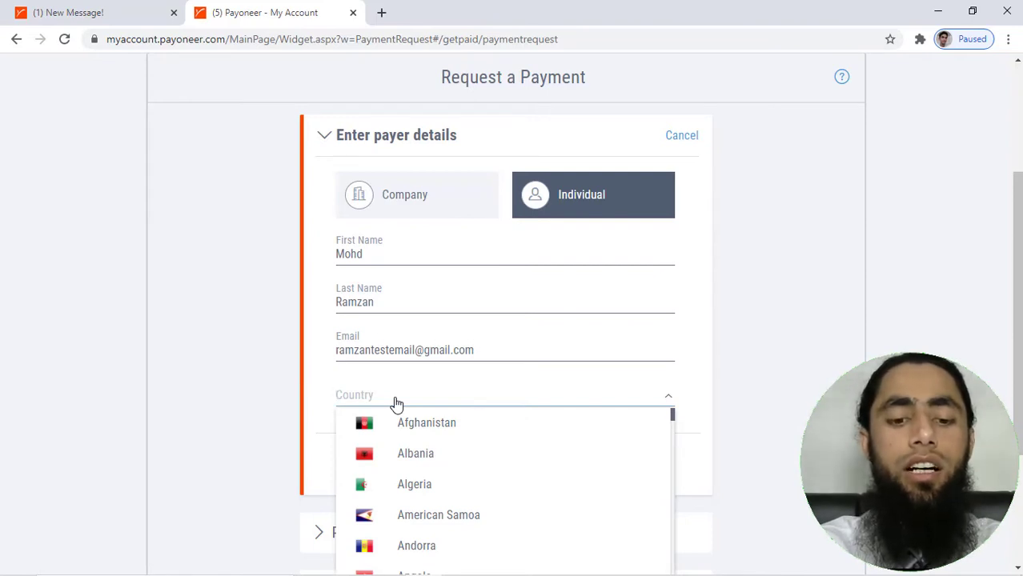
pyautogui.write('nether')
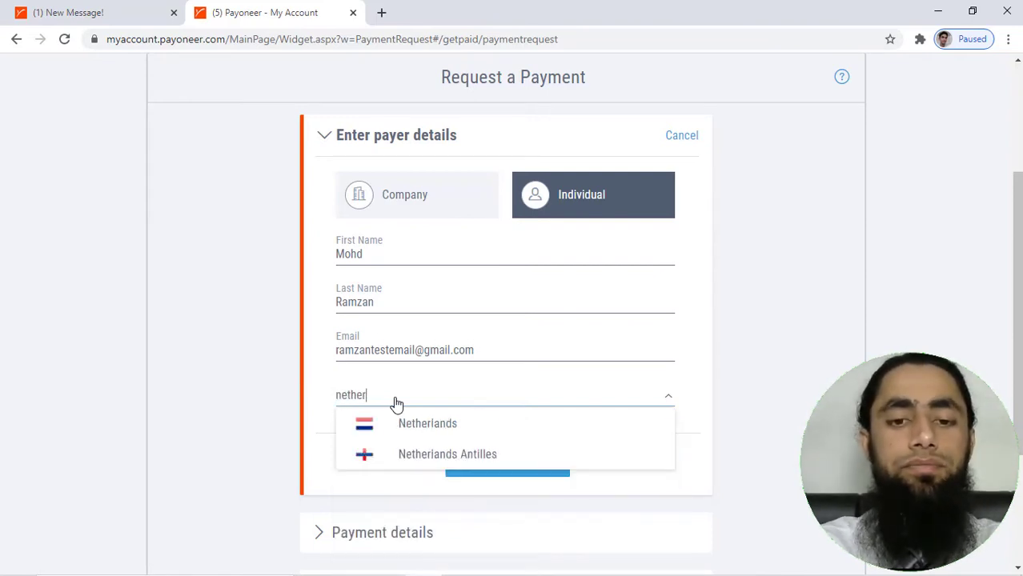
pyautogui.click(409, 425)
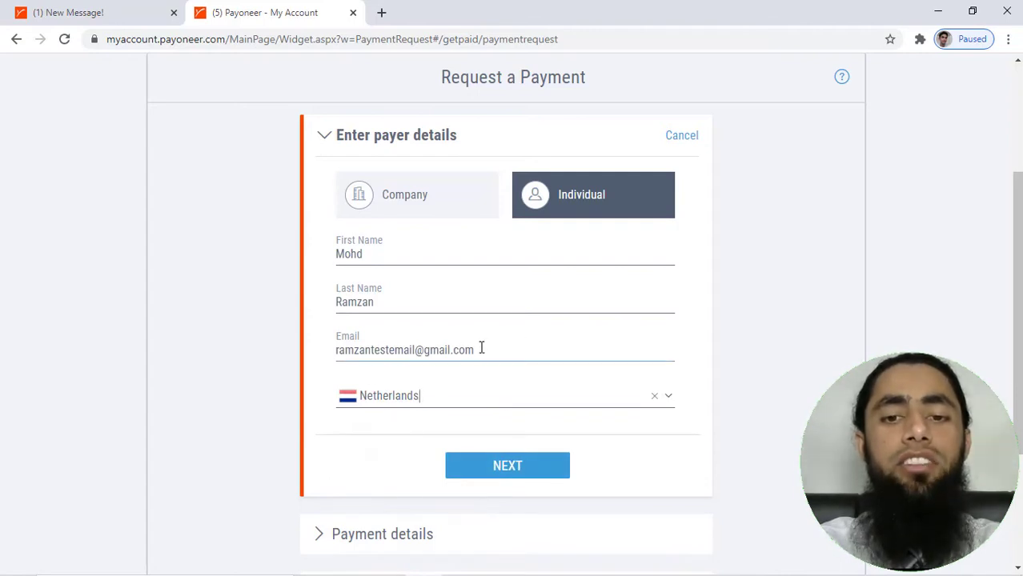
pyautogui.moveTo(481, 349); pyautogui.dragTo(336, 351)
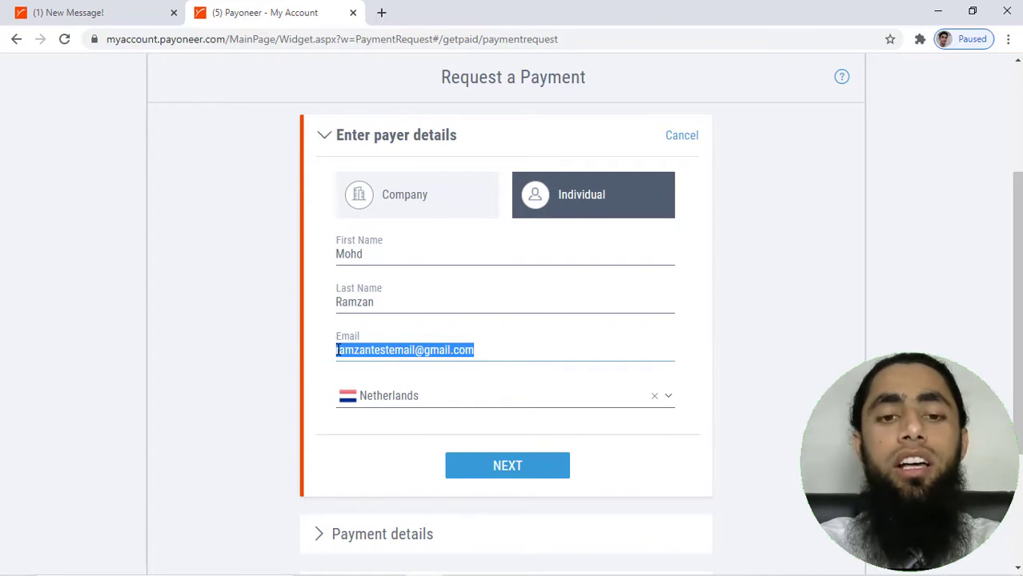
pyautogui.click(336, 349)
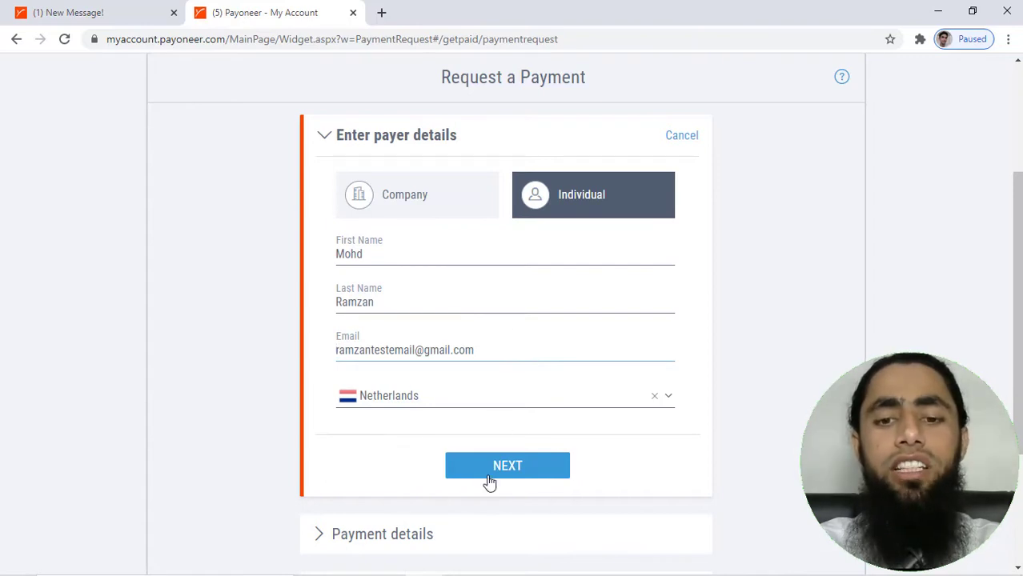
pyautogui.click(523, 465)
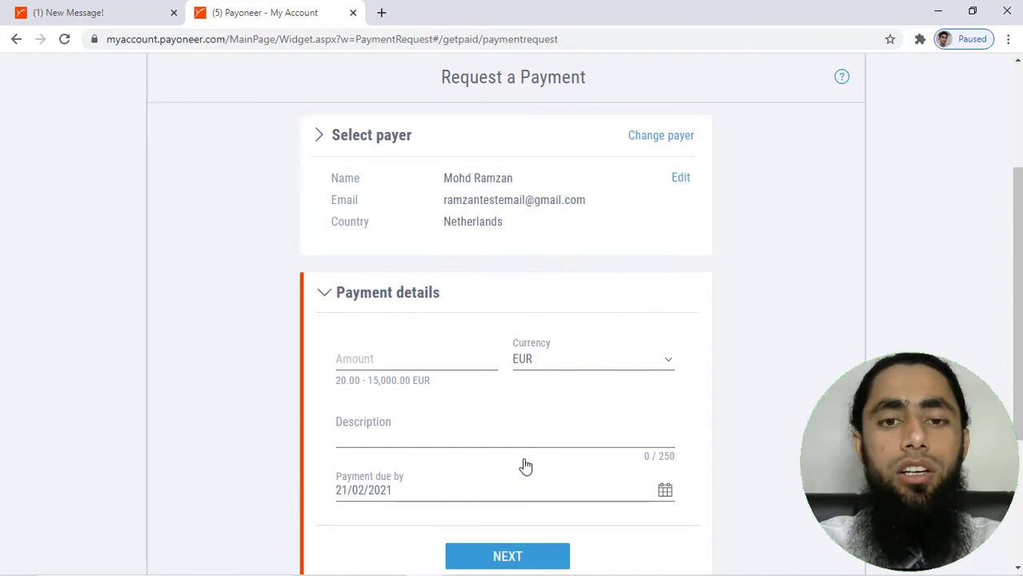
# Set the request amount to 20 in EUR, correcting the initial 10
pyautogui.scroll(-3, 525, 466)
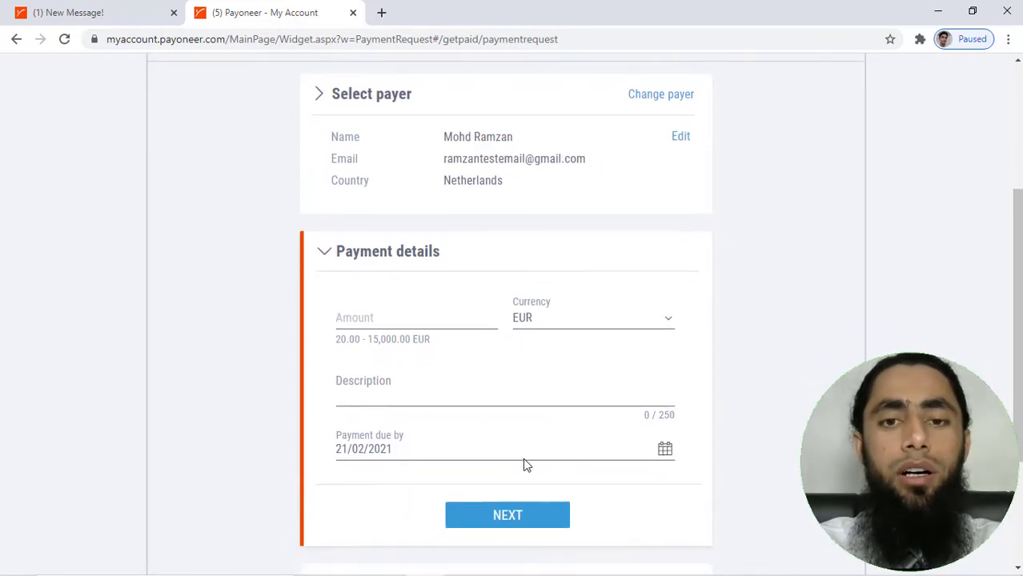
pyautogui.scroll(-2, 526, 466)
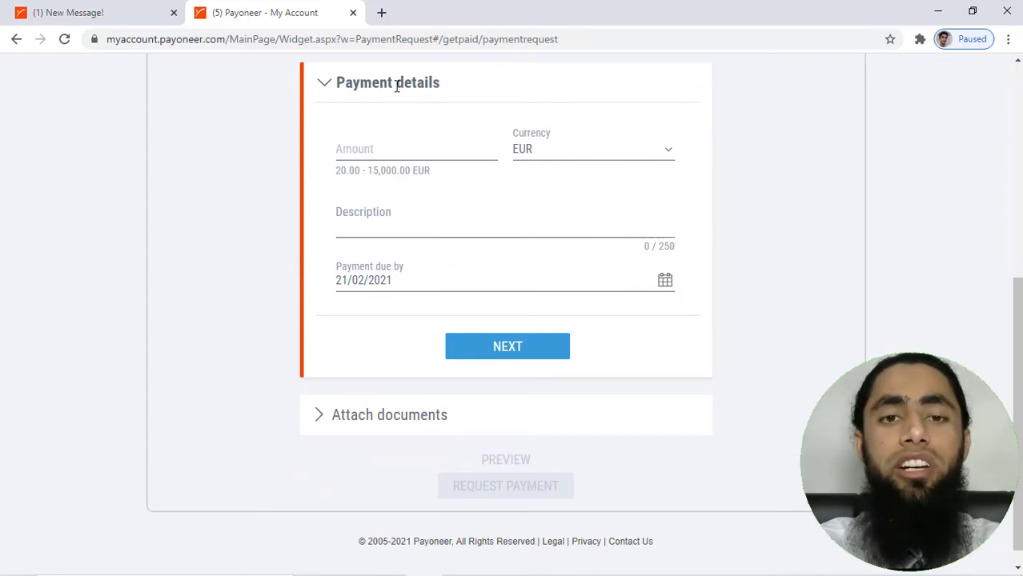
pyautogui.click(368, 147)
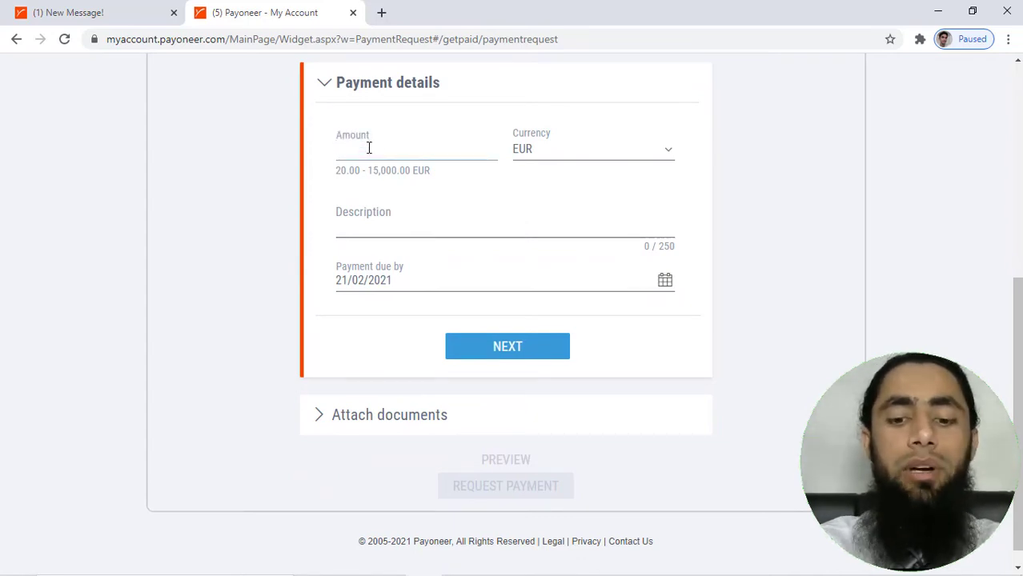
pyautogui.write('10')
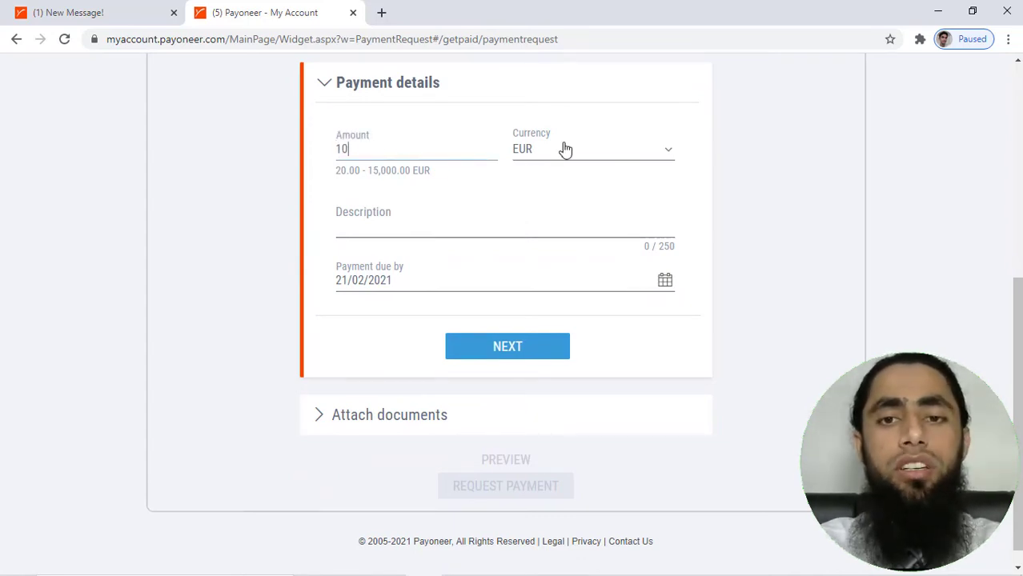
pyautogui.click(568, 150)
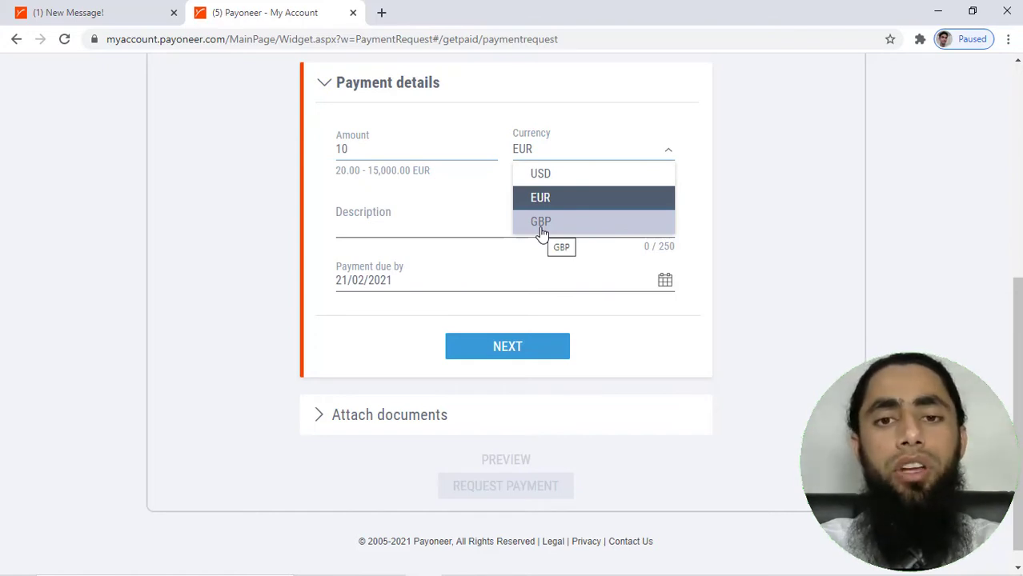
pyautogui.click(385, 229)
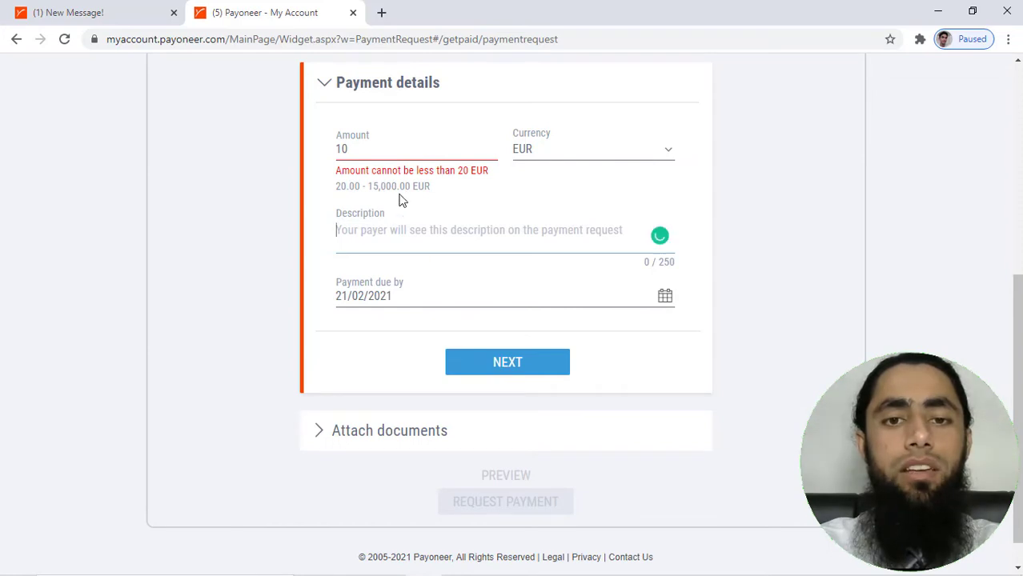
pyautogui.click(377, 150)
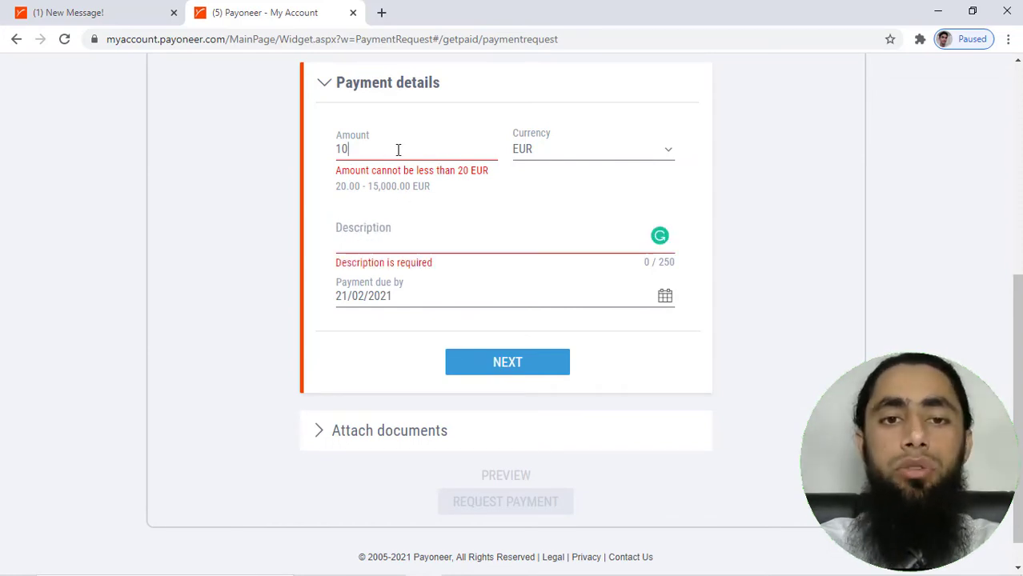
pyautogui.moveTo(388, 149); pyautogui.dragTo(310, 150)
pyautogui.write('20')
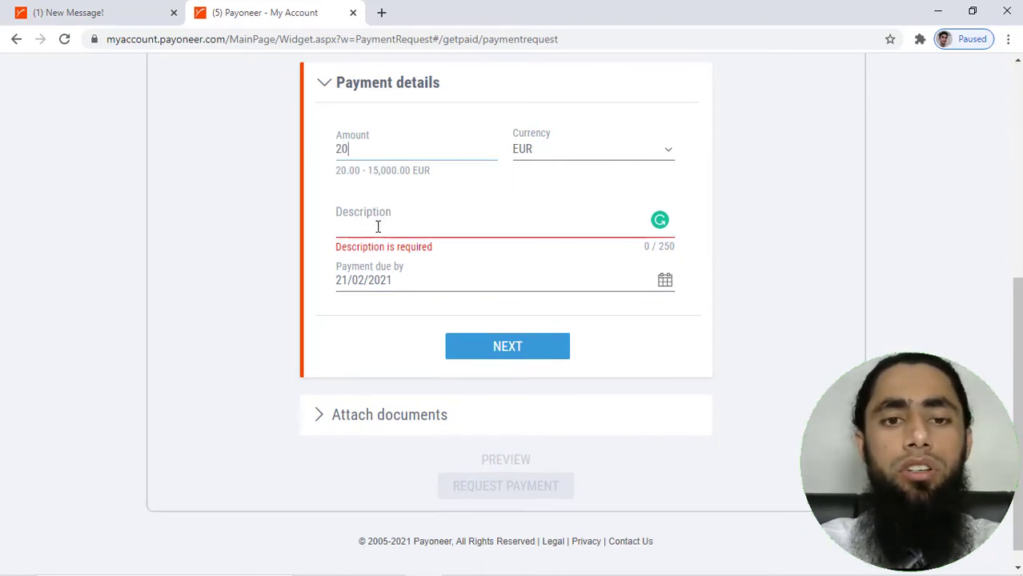
# Describe it as 'Software Services', due 22 February, then open the free invoice builder
pyautogui.click(378, 227)
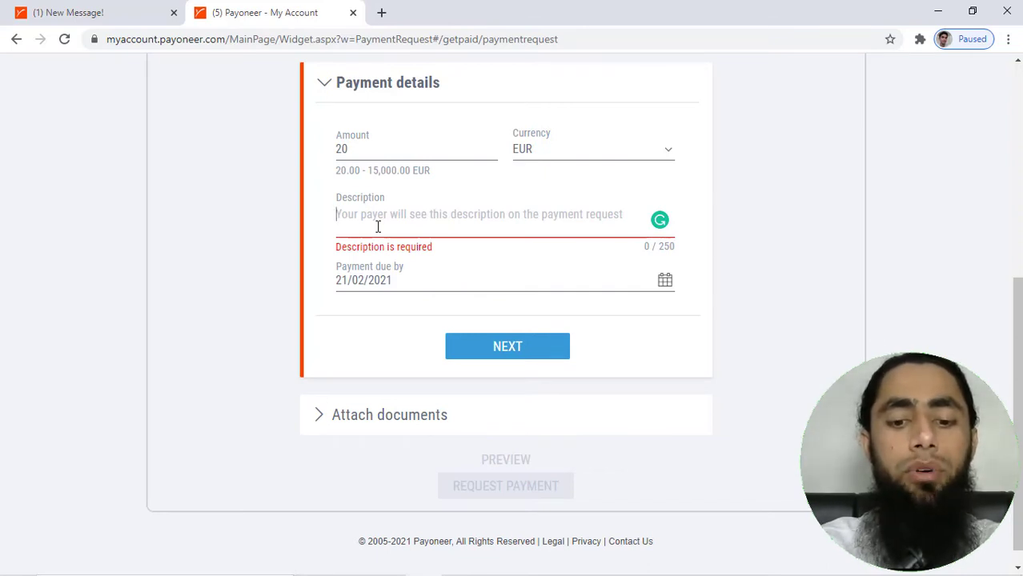
pyautogui.write('Soft')
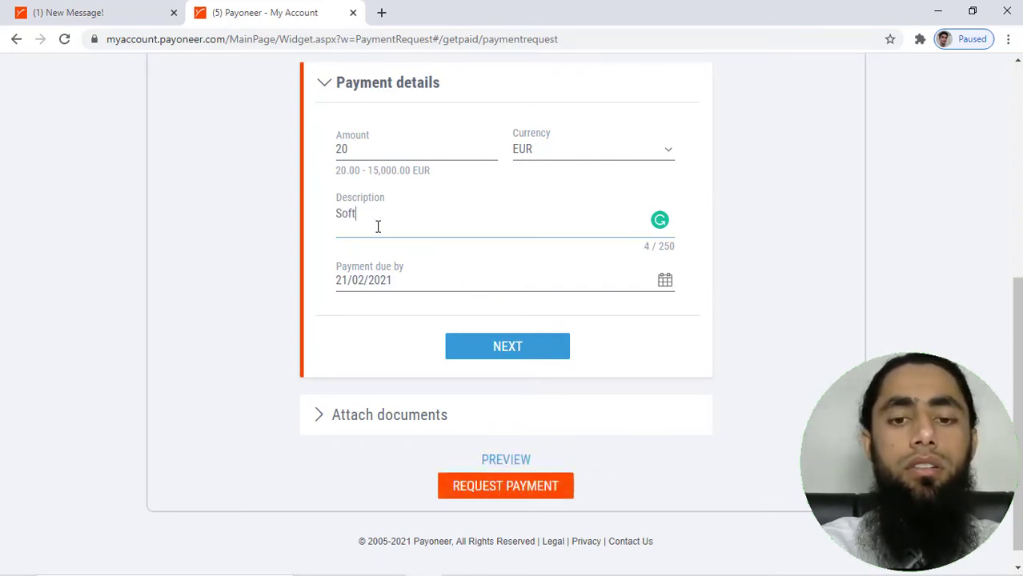
pyautogui.write('ware SEr')
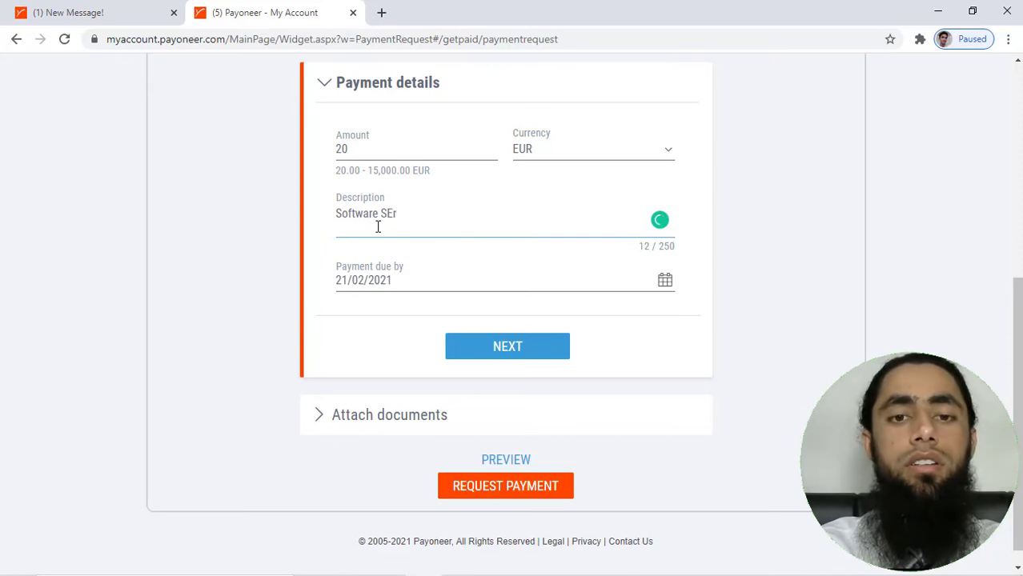
pyautogui.press('BackSpace')
pyautogui.press('BackSpace')
pyautogui.write('ervices')
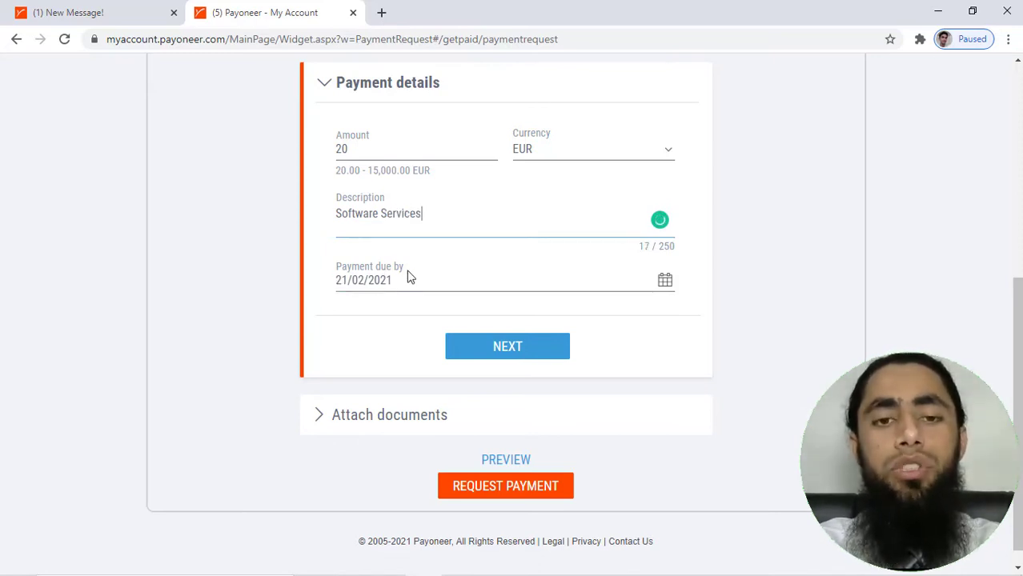
pyautogui.click(667, 283)
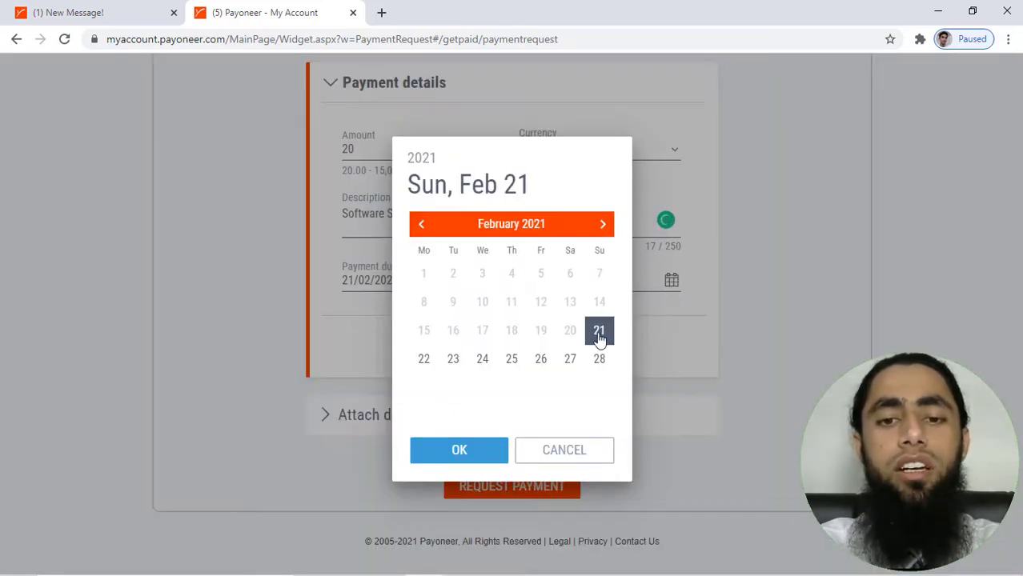
pyautogui.click(424, 359)
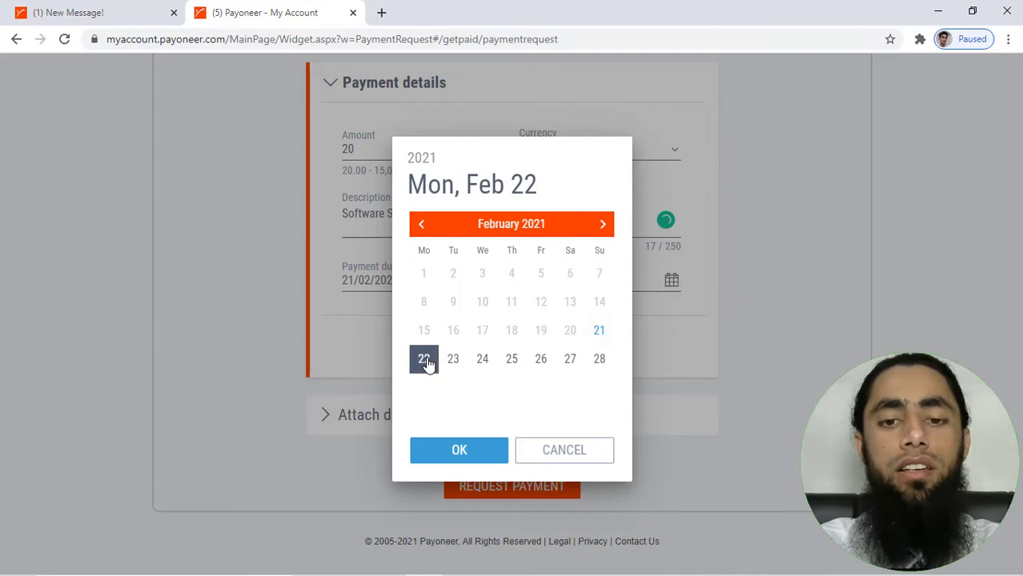
pyautogui.click(450, 454)
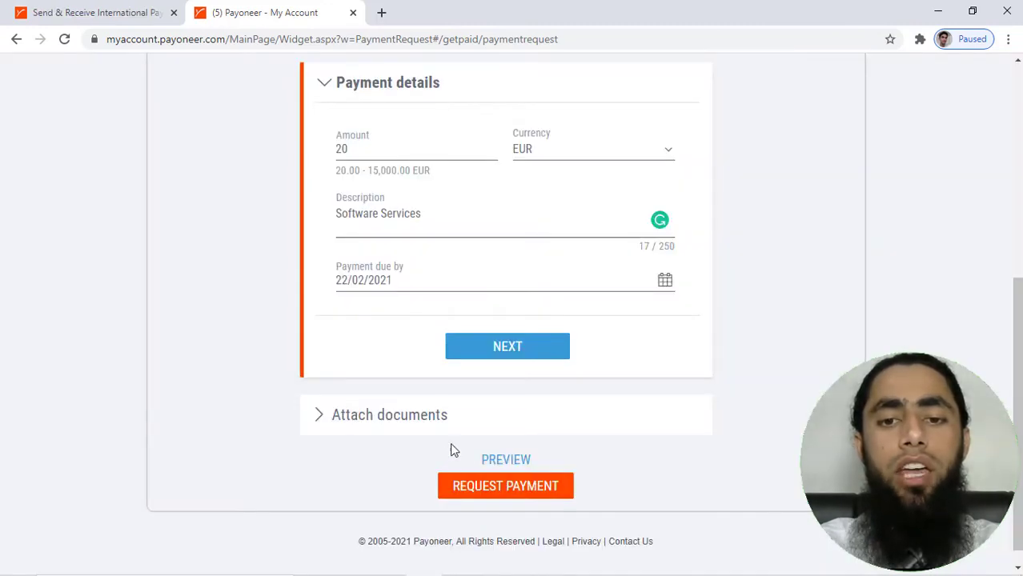
pyautogui.click(493, 353)
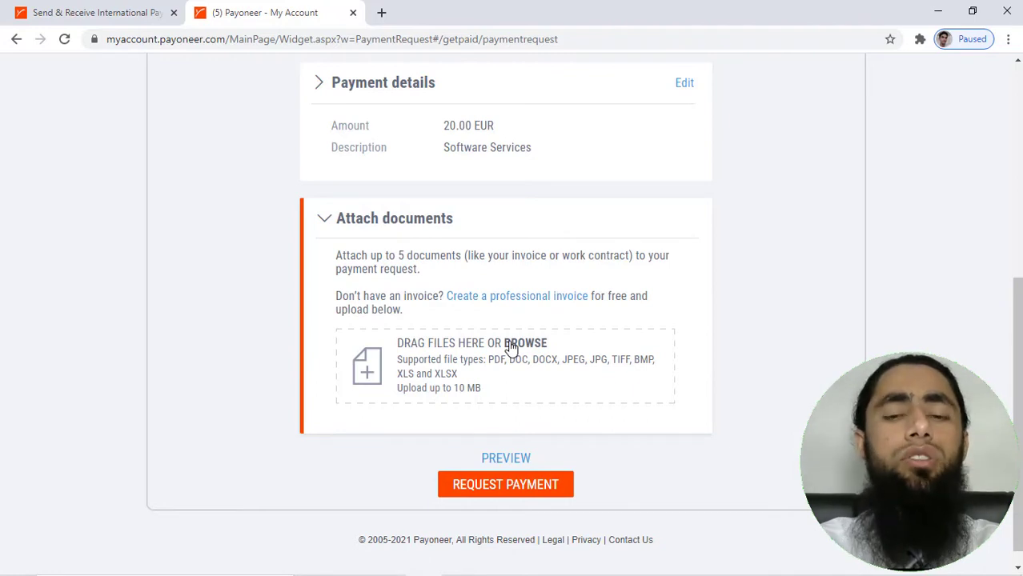
pyautogui.click(519, 297)
pyautogui.click(489, 6)
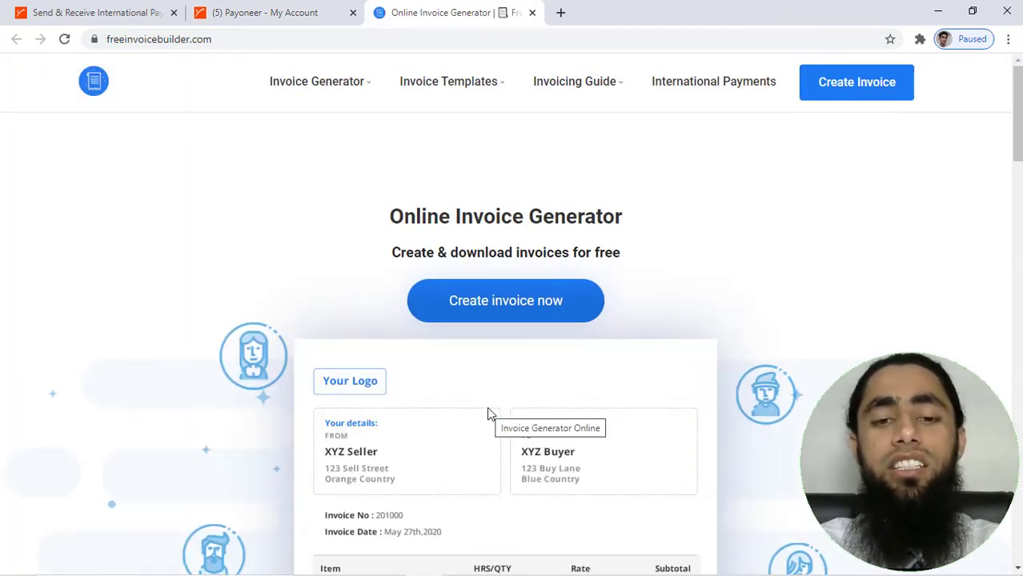
# Scroll through the Online Invoice Generator sample, then return to the Payoneer tab
pyautogui.scroll(-1, 482, 390)
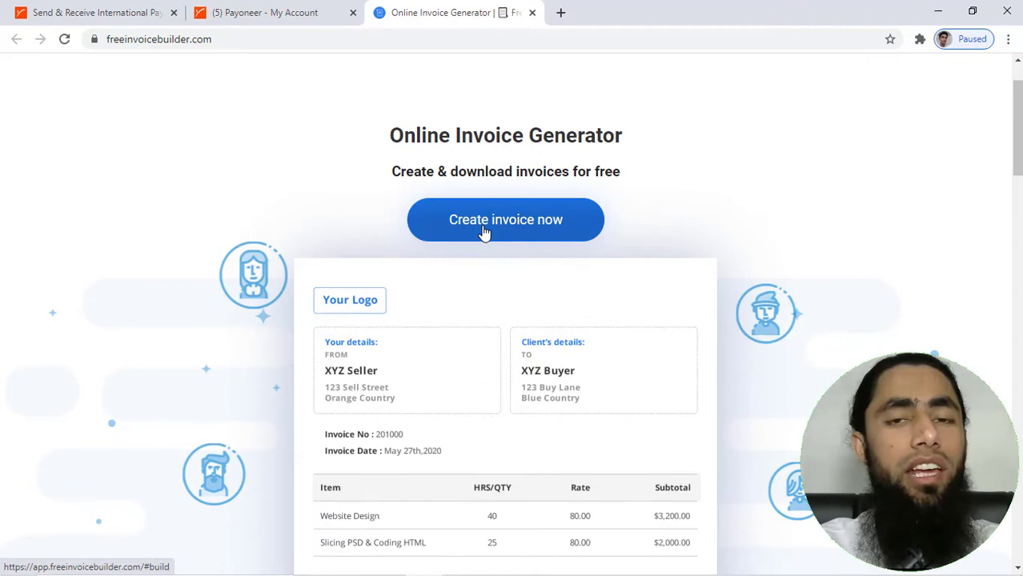
pyautogui.scroll(-2, 468, 367)
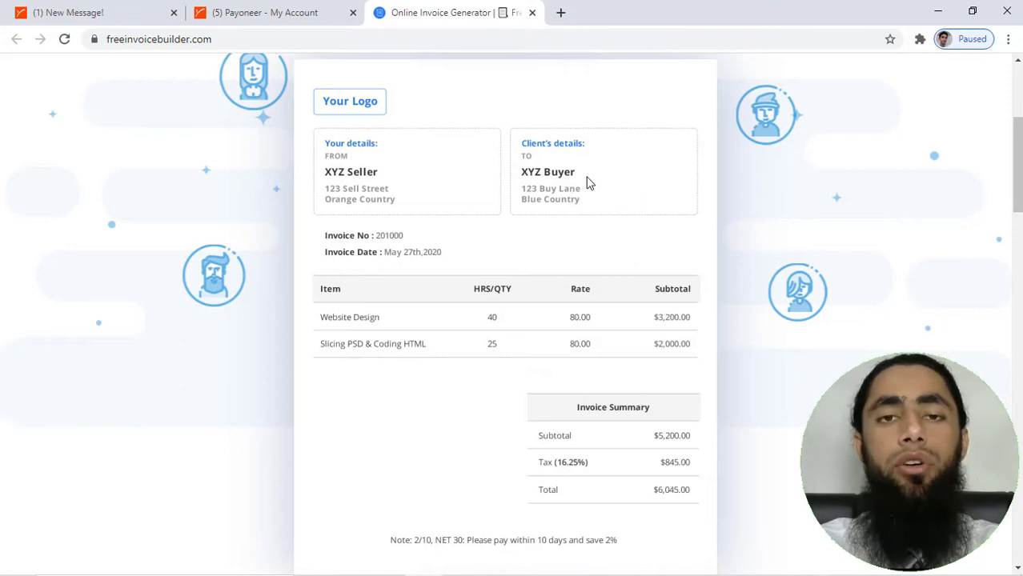
pyautogui.click(251, 10)
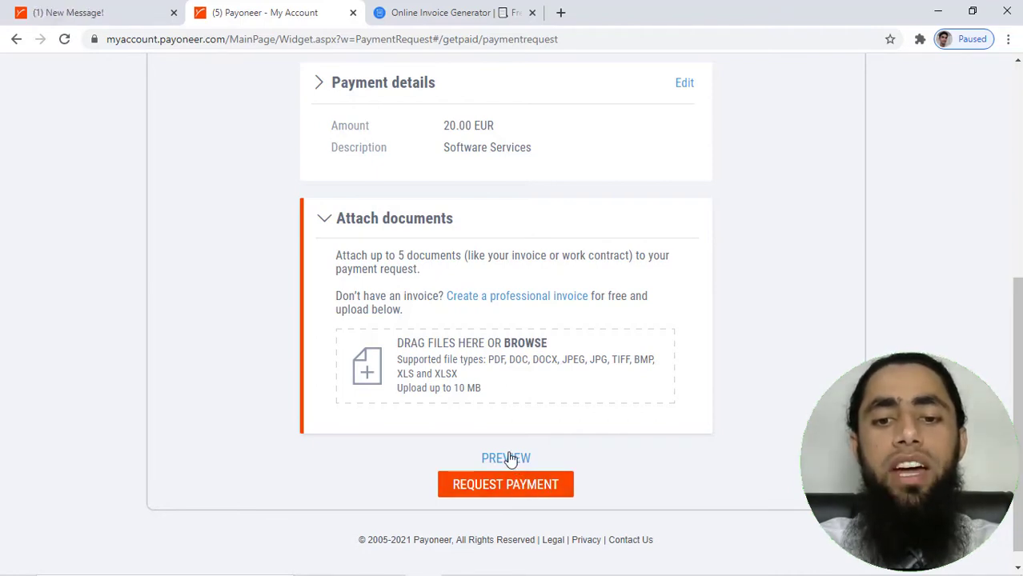
pyautogui.click(507, 458)
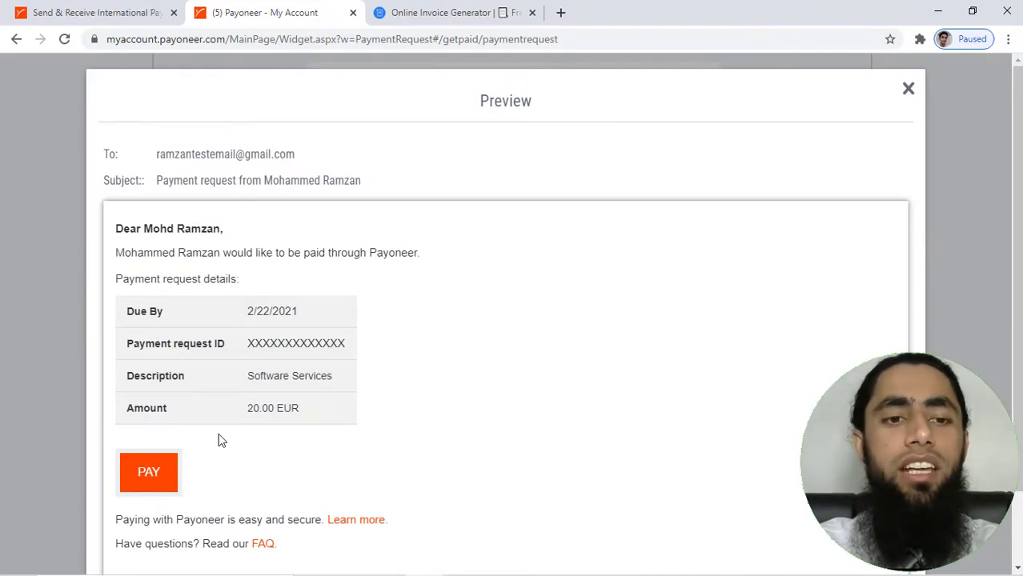
pyautogui.scroll(-2, 222, 440)
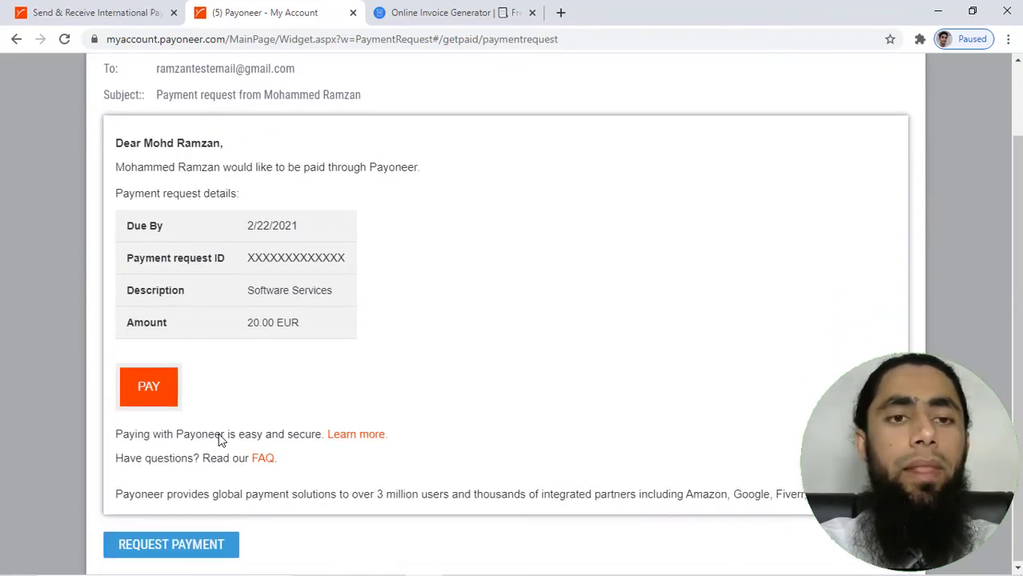
pyautogui.scroll(1, 220, 436)
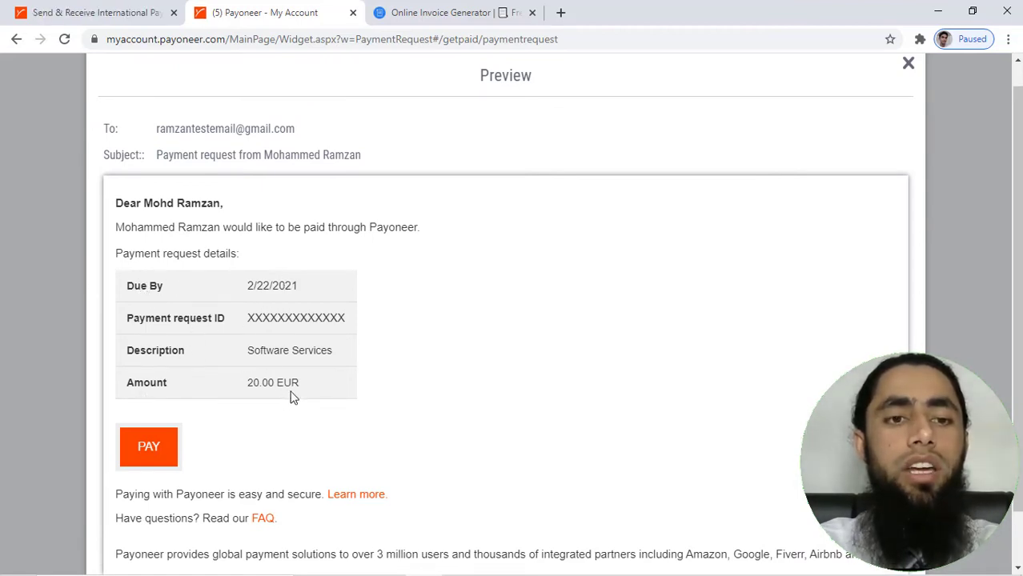
pyautogui.scroll(-1, 288, 398)
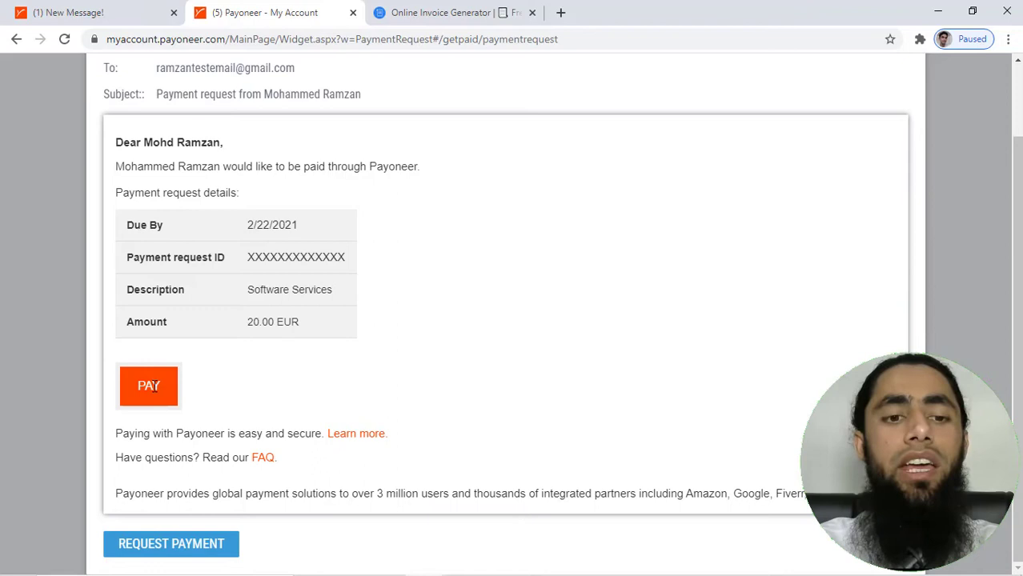
pyautogui.scroll(2, 856, 118)
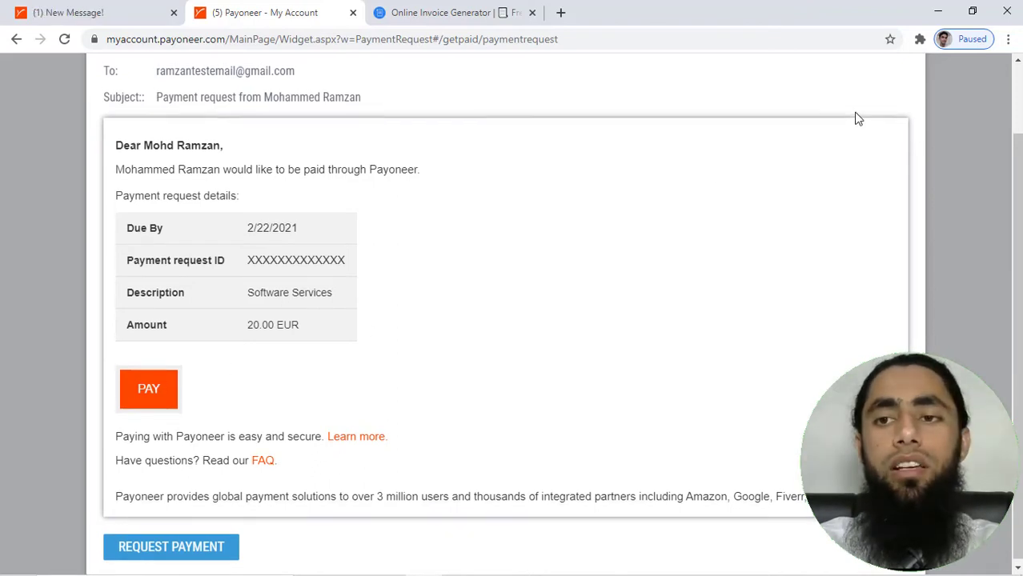
pyautogui.click(909, 91)
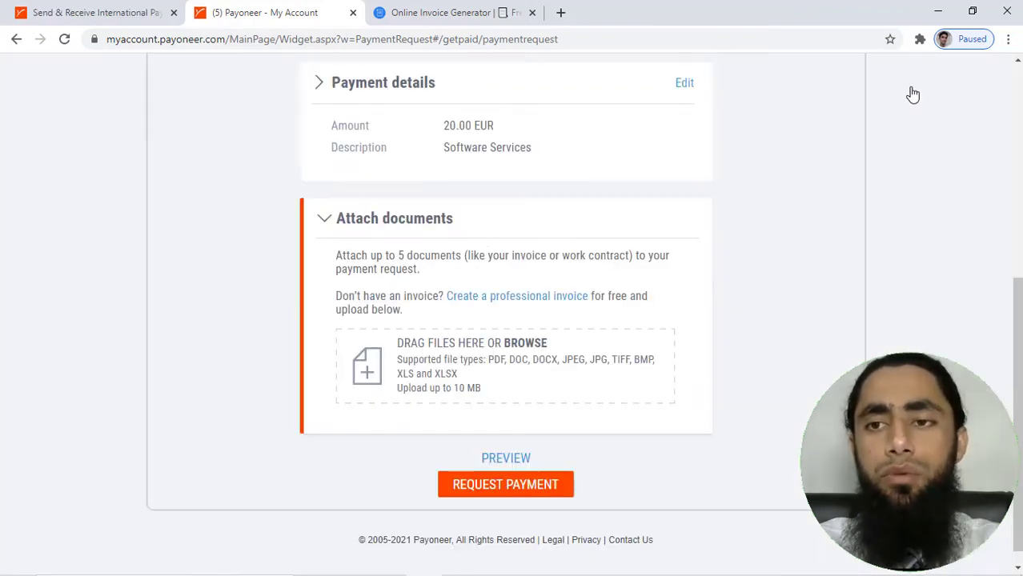
# Send the 20 EUR payment request and copy the payer's direct payment link
pyautogui.click(522, 492)
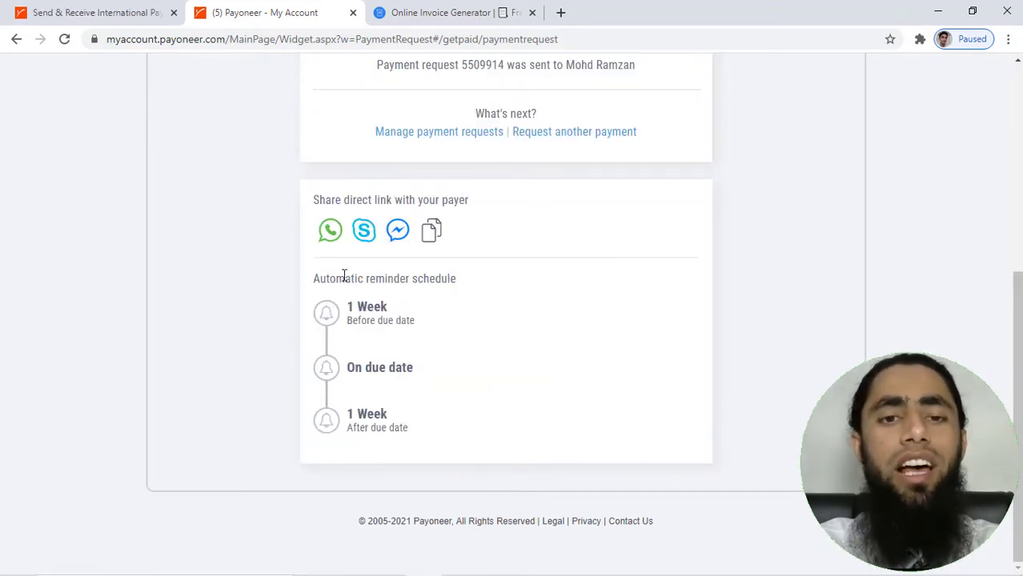
pyautogui.click(430, 232)
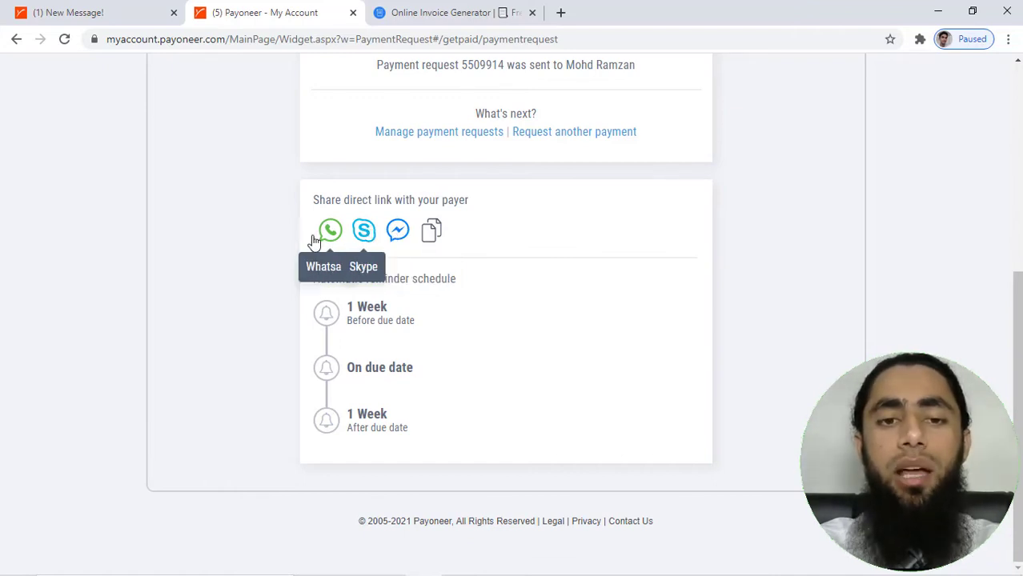
pyautogui.click(442, 229)
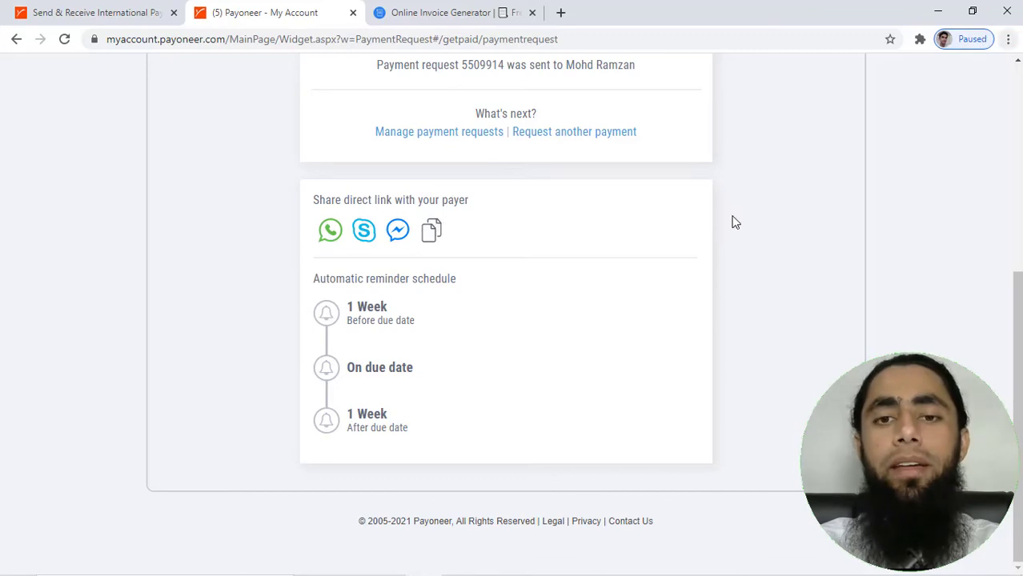
pyautogui.scroll(5, 604, 270)
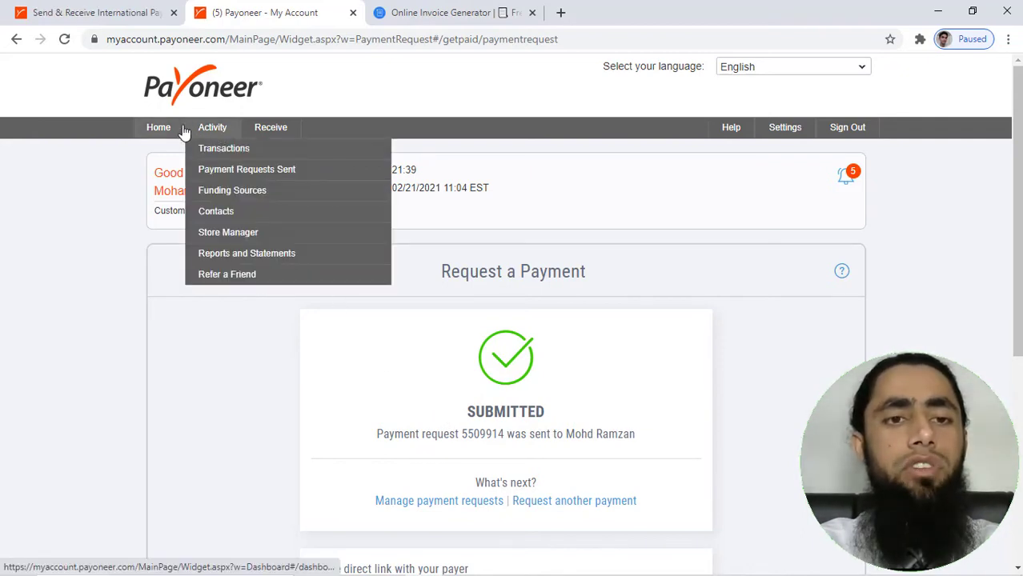
# Check the dashboard's upcoming and latest transactions, then bring up the Activity menu
pyautogui.click(140, 130)
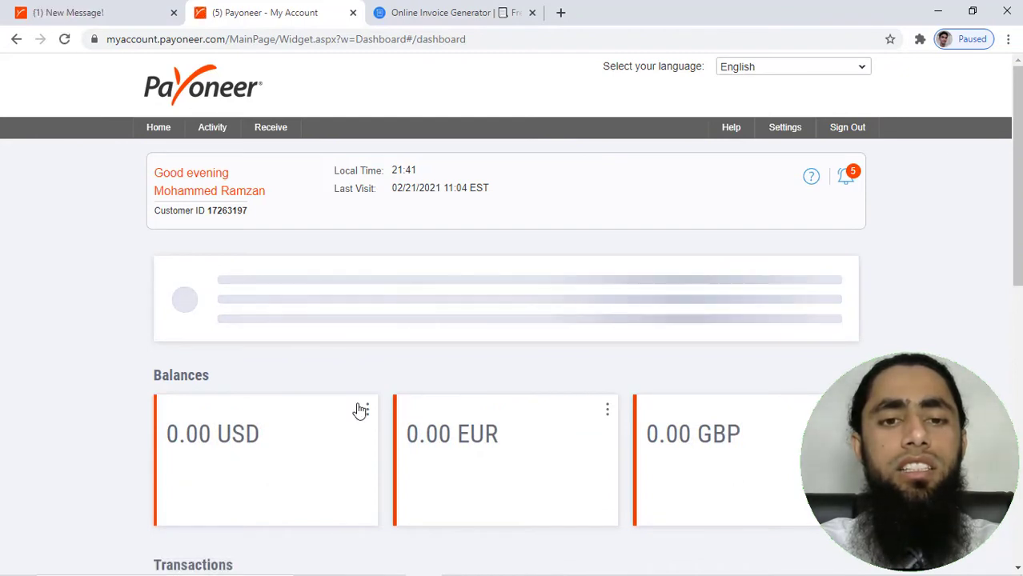
pyautogui.scroll(-1, 360, 410)
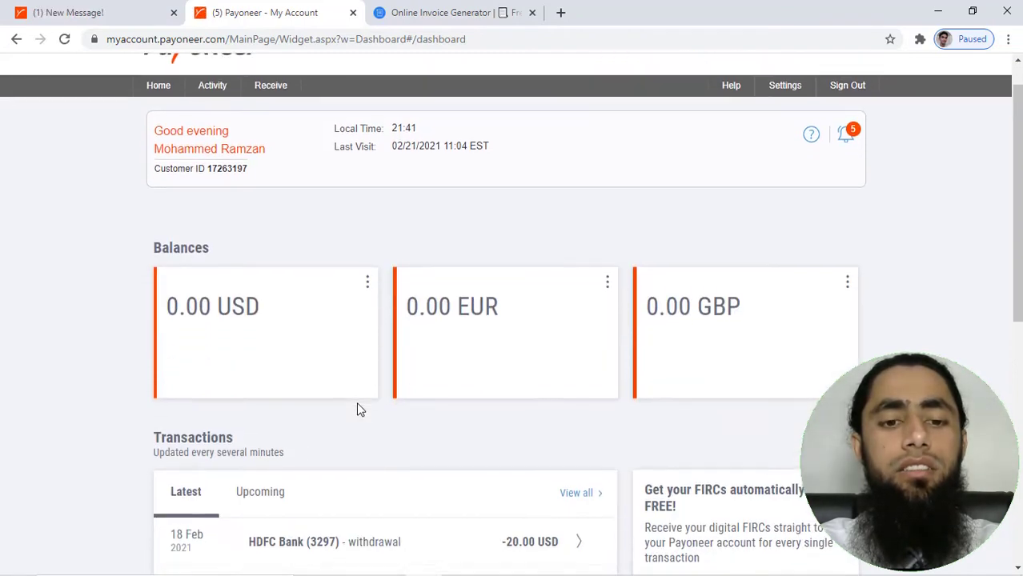
pyautogui.click(251, 488)
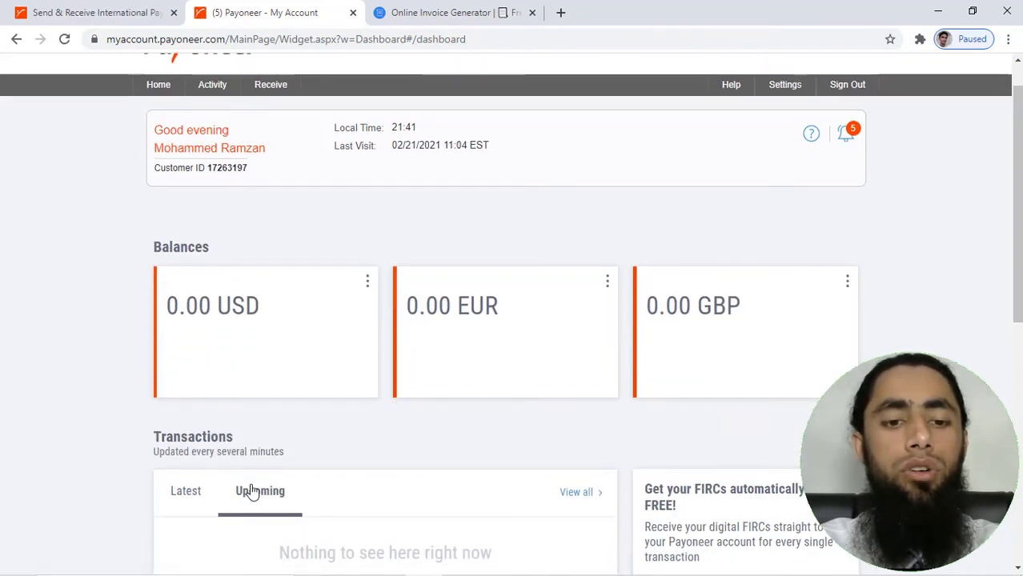
pyautogui.click(205, 494)
pyautogui.click(246, 496)
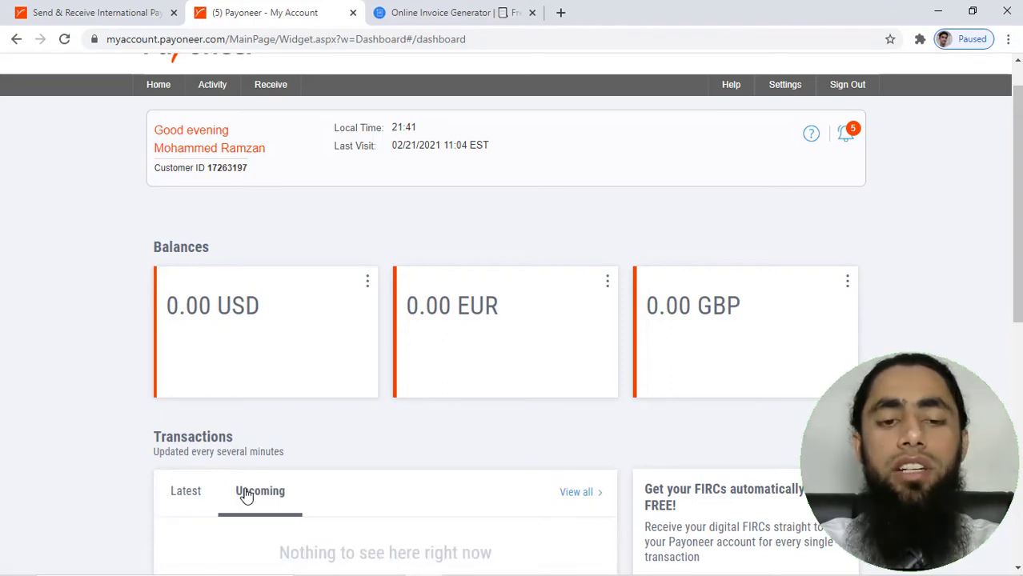
pyautogui.moveTo(270, 91)
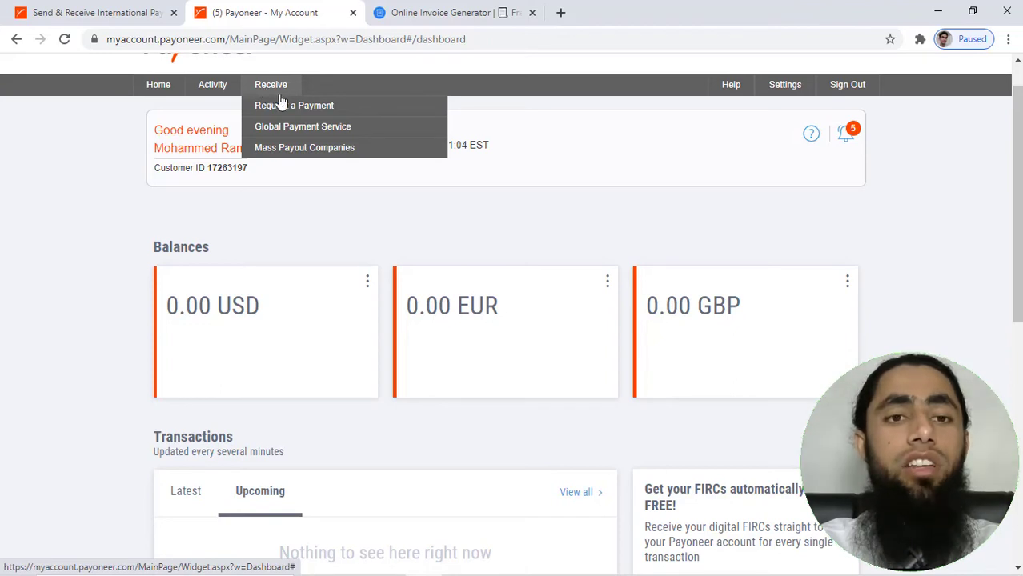
pyautogui.moveTo(213, 94)
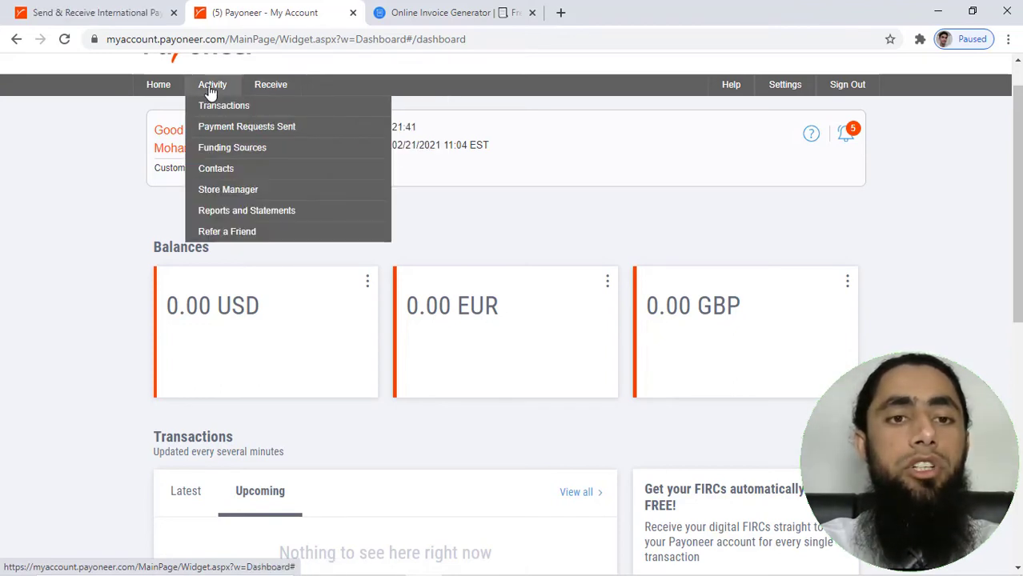
# Open Payment Requests Sent and inspect the pending 20.00 EUR request's details
pyautogui.click(227, 128)
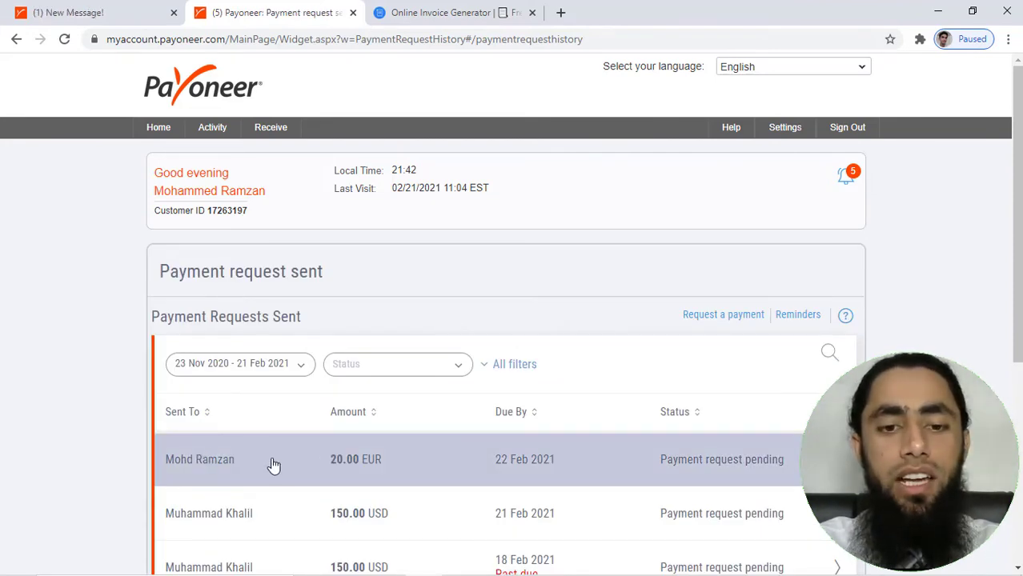
pyautogui.click(408, 465)
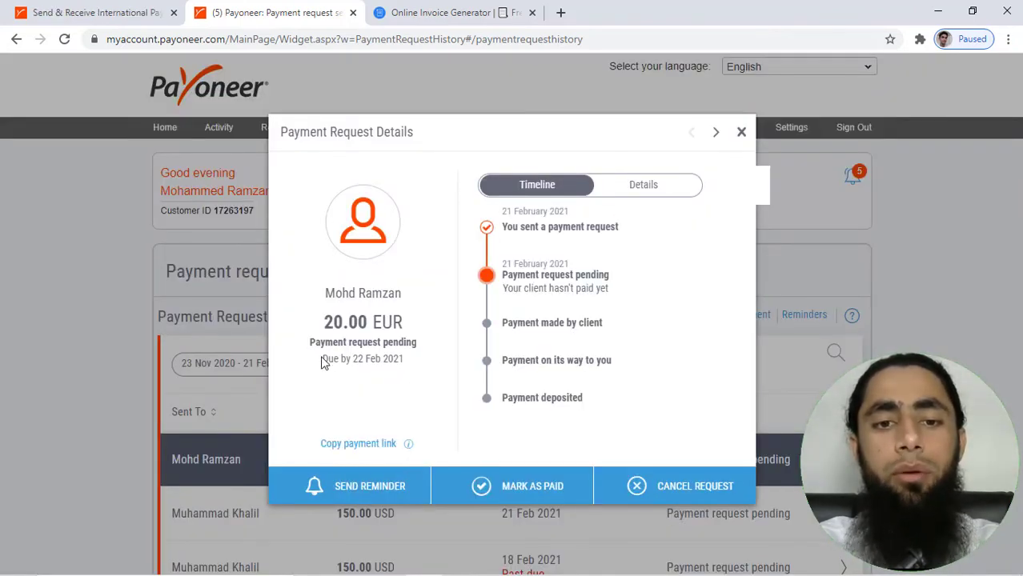
pyautogui.moveTo(318, 343); pyautogui.dragTo(417, 344)
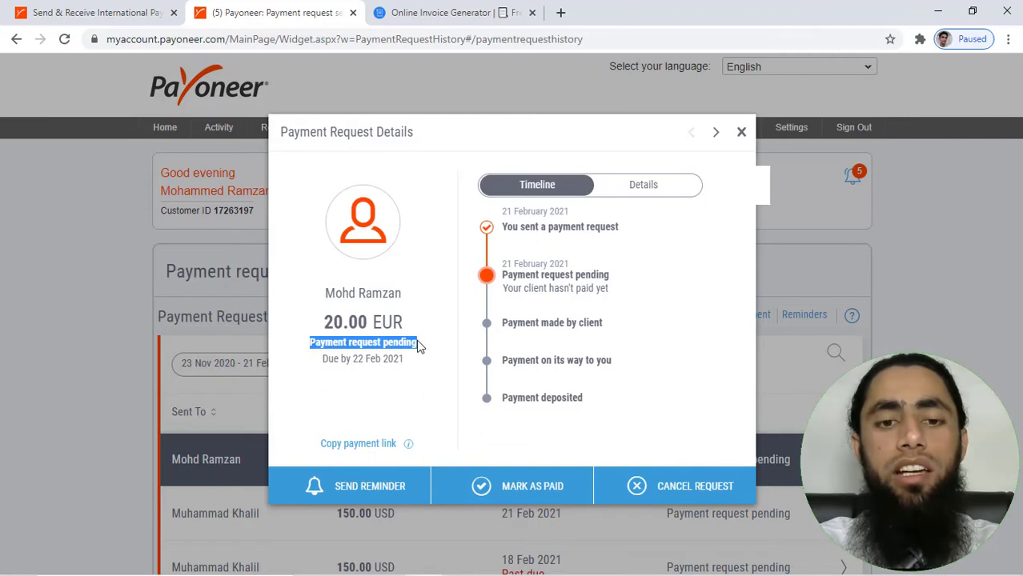
pyautogui.click(344, 371)
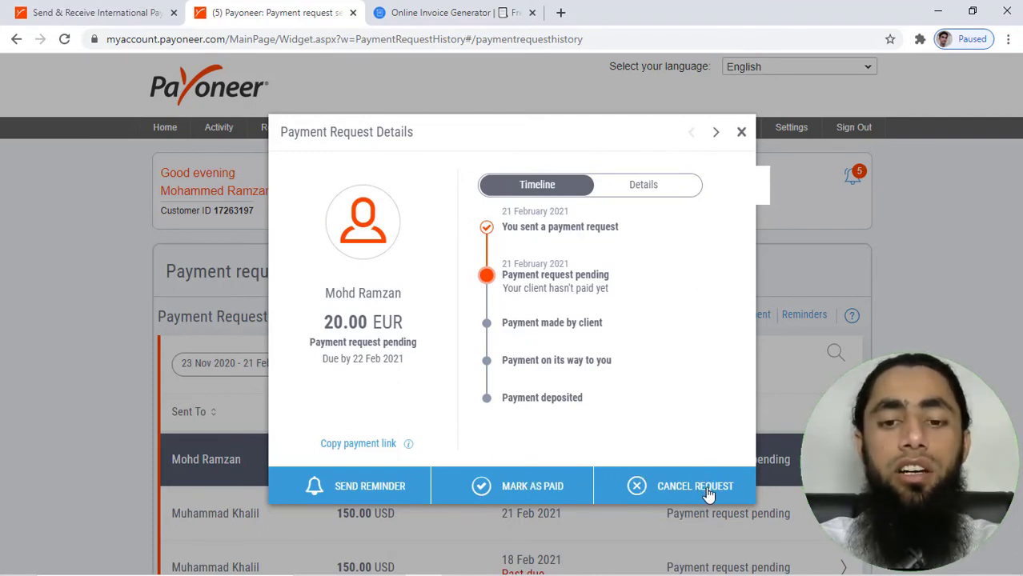
pyautogui.click(740, 133)
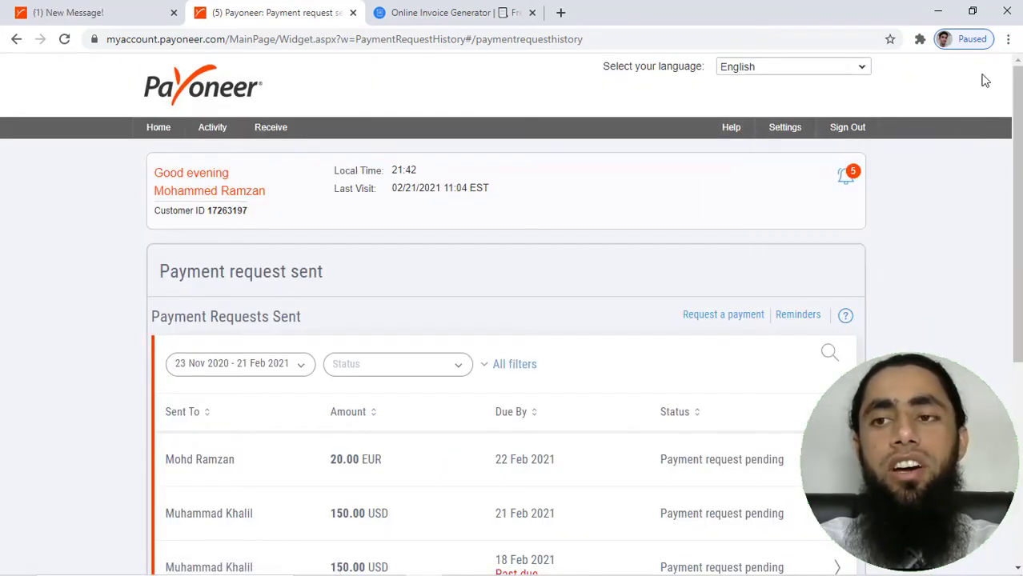
# Open Gmail in a new tab and re-verify the account password to reach the inbox
pyautogui.click(1010, 40)
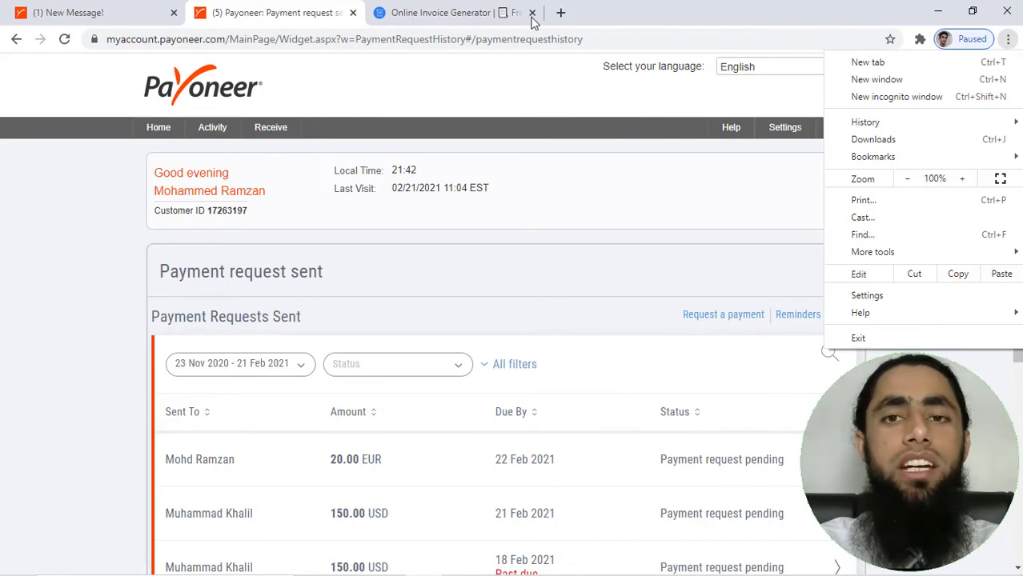
pyautogui.click(560, 12)
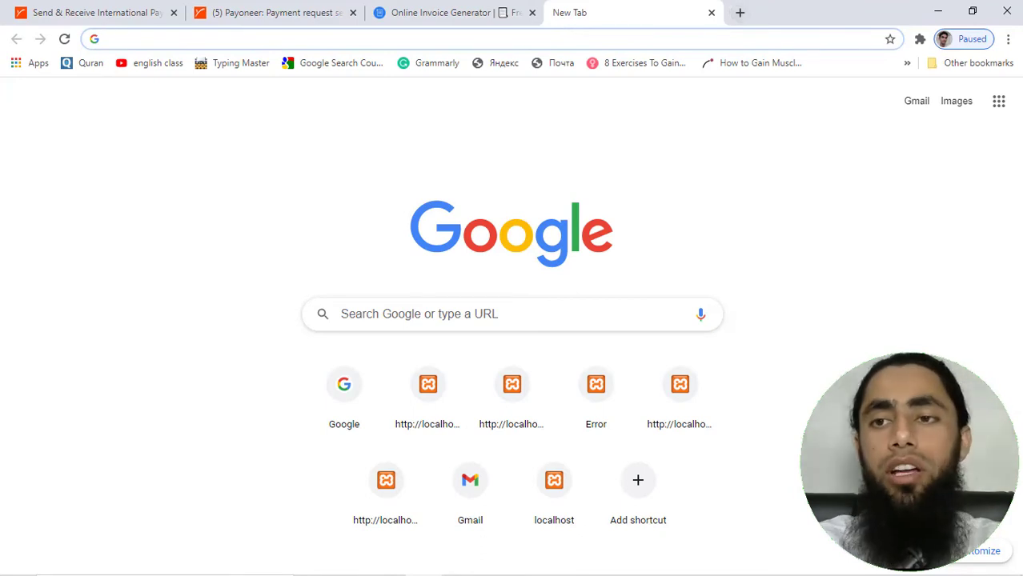
pyautogui.click(921, 111)
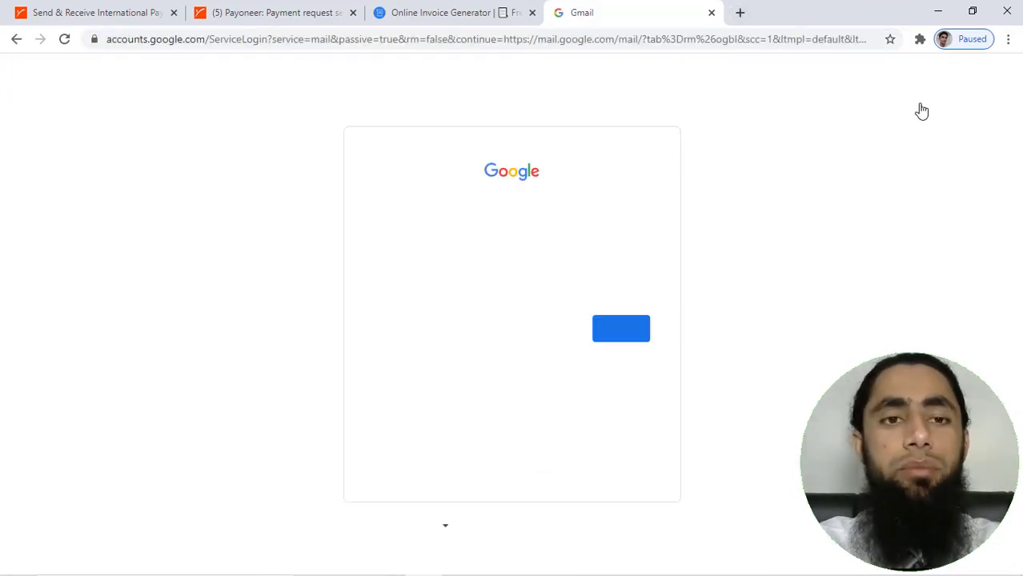
pyautogui.click(612, 328)
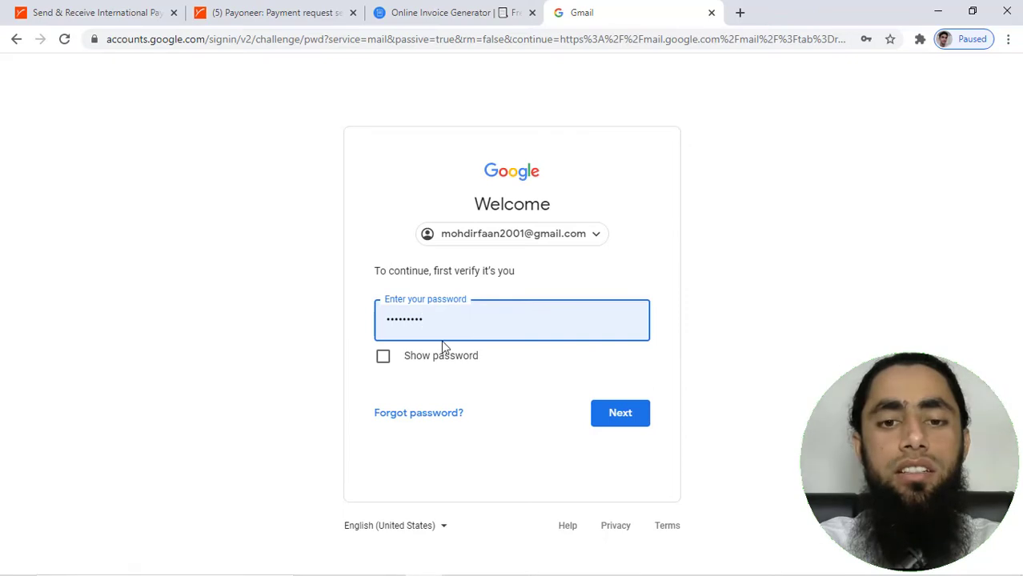
pyautogui.click(591, 239)
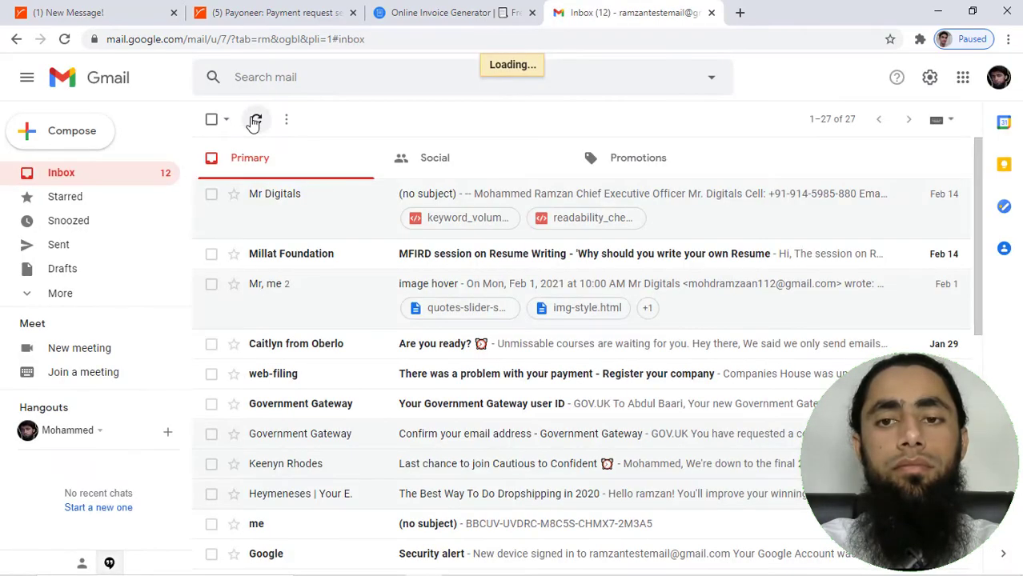
# Refresh the inbox and open the 20.00 EUR Payoneer request email, scrolling to its PAY button
pyautogui.click(254, 121)
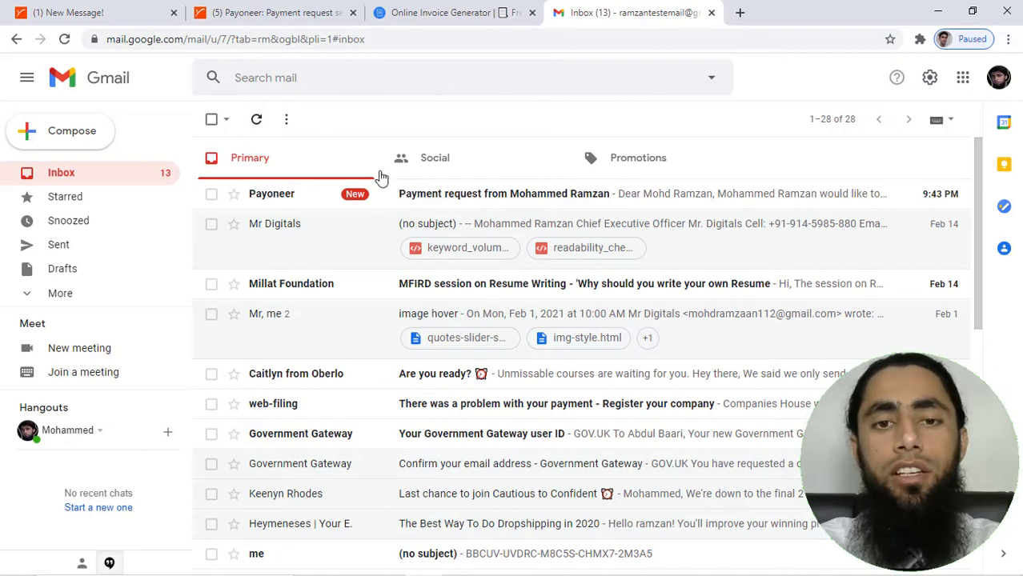
pyautogui.click(470, 202)
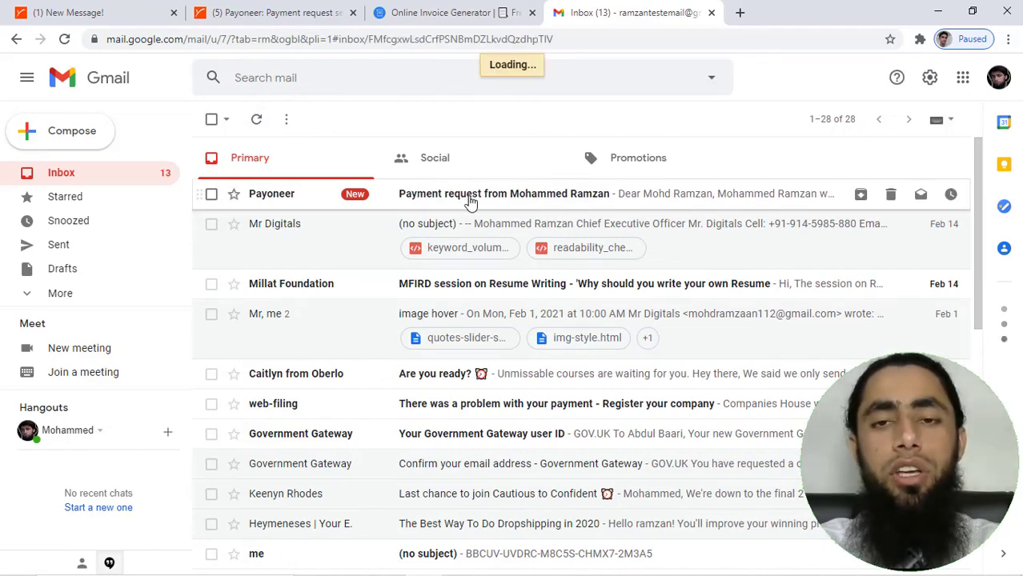
pyautogui.scroll(-2, 469, 373)
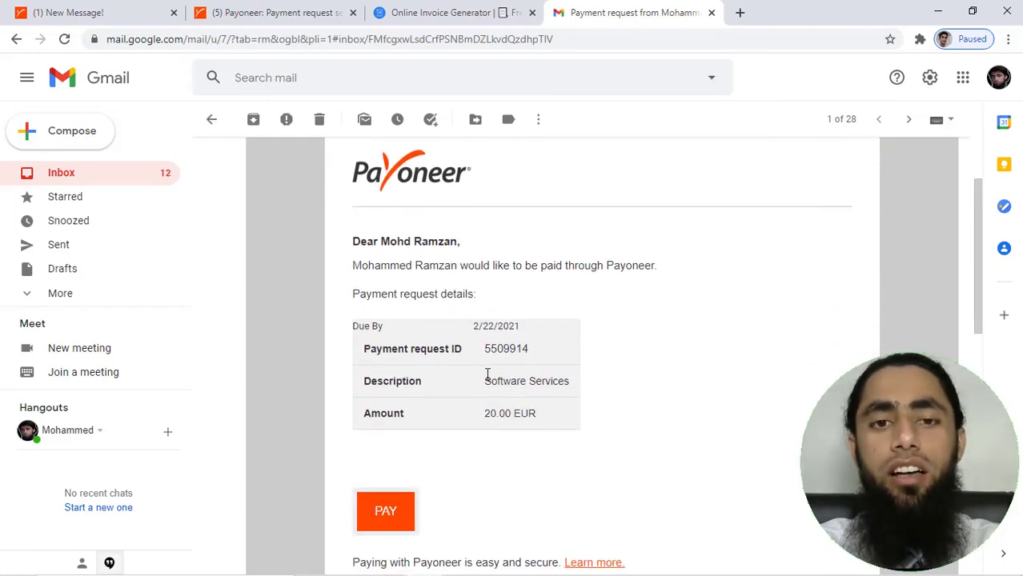
pyautogui.scroll(-2, 486, 376)
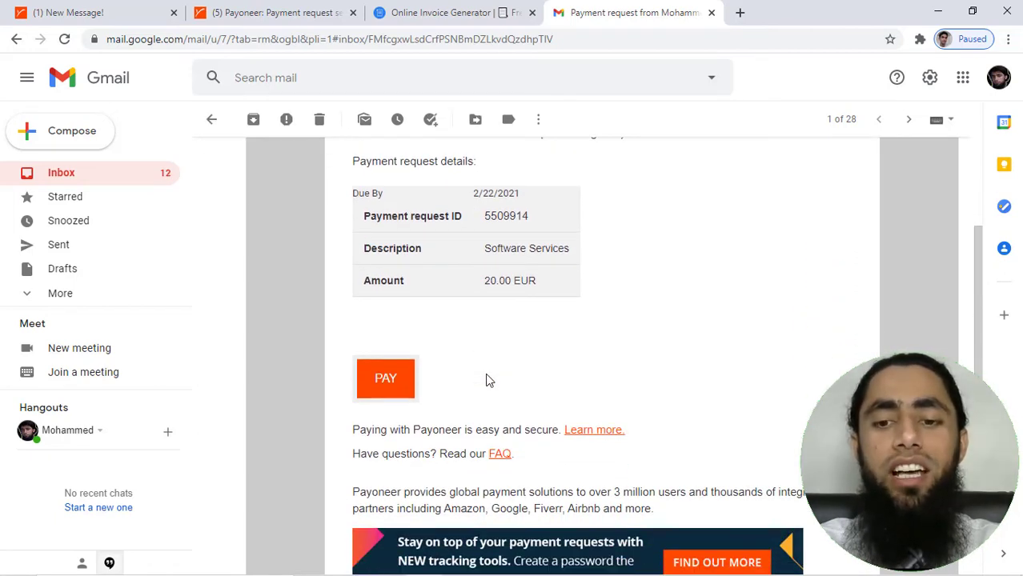
pyautogui.scroll(-1, 486, 379)
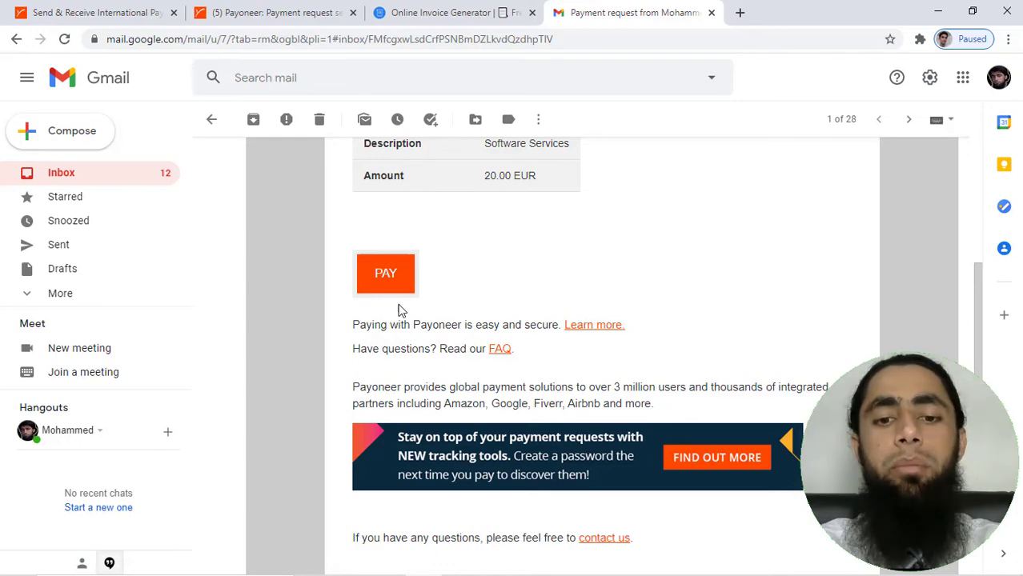
pyautogui.scroll(-2, 497, 328)
pyautogui.scroll(5, 497, 329)
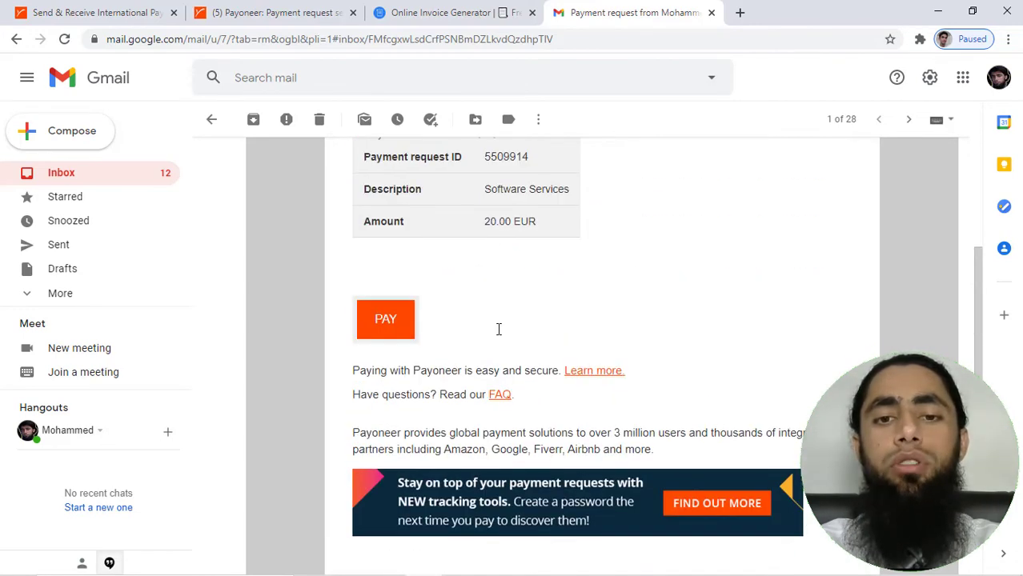
# Load the copied Payoneer payment link in a new incognito window to view the payer page
pyautogui.click(255, 10)
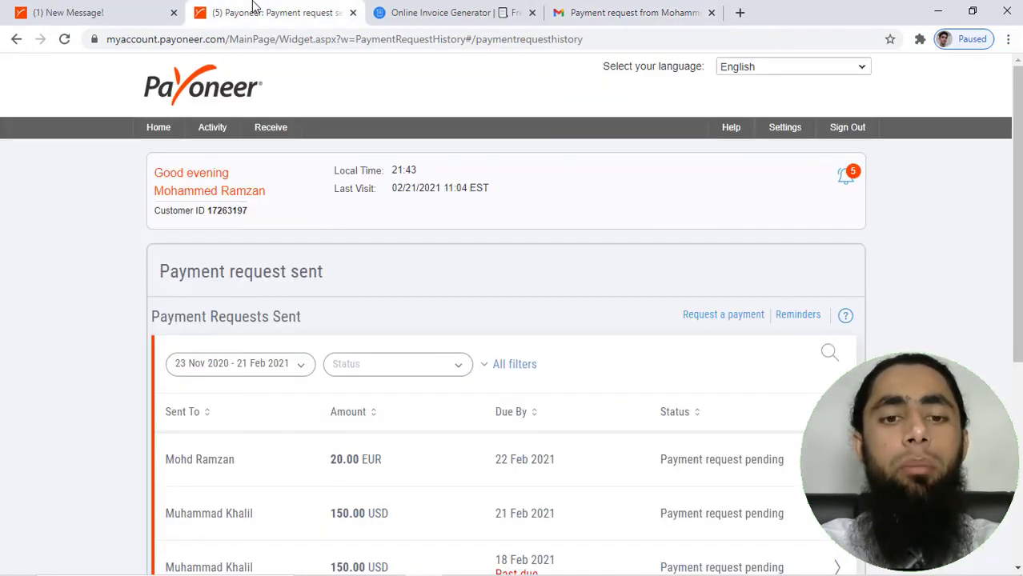
pyautogui.click(605, 7)
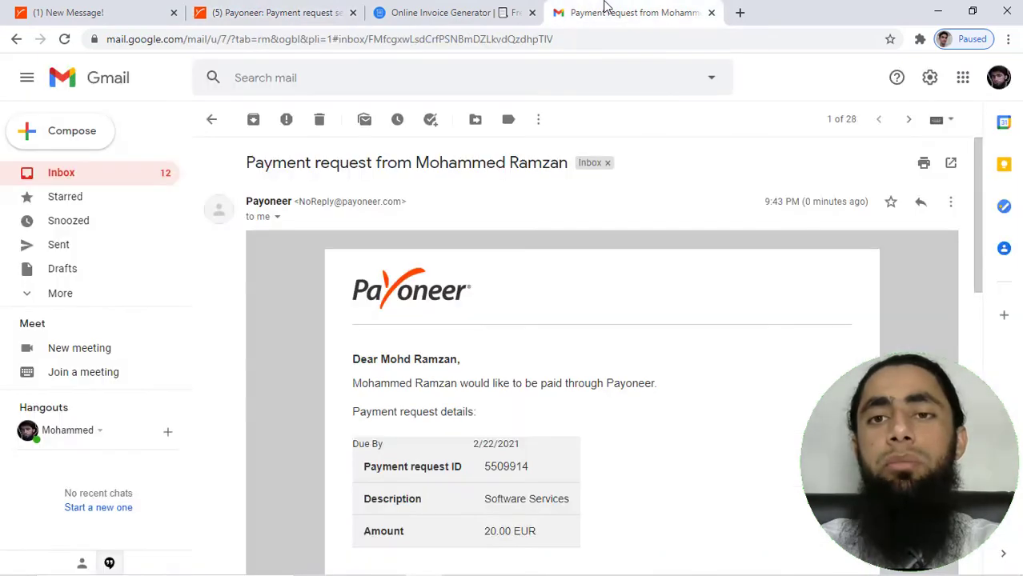
pyautogui.click(1011, 44)
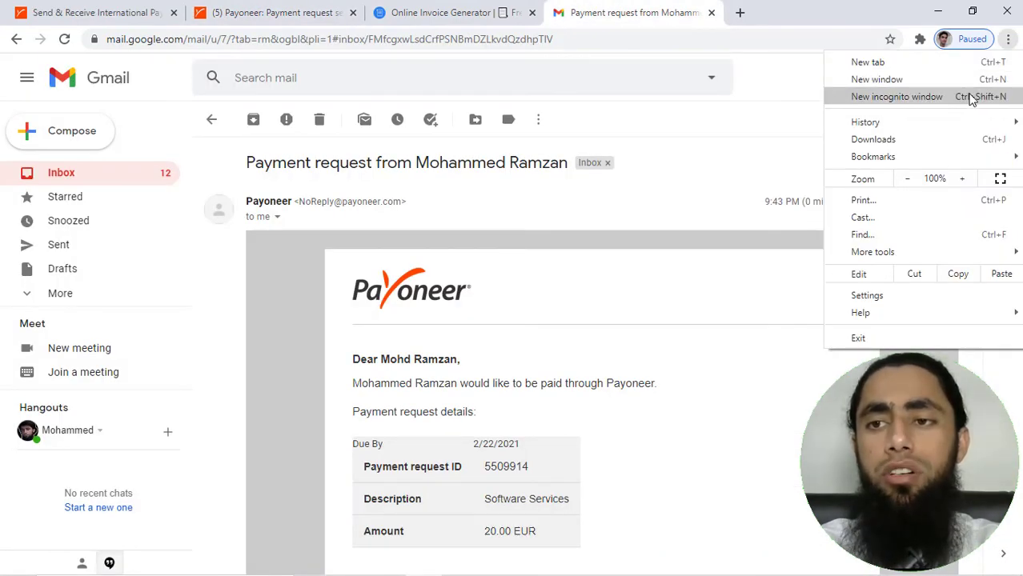
pyautogui.click(975, 96)
pyautogui.hotkey('ctrl', 'v')
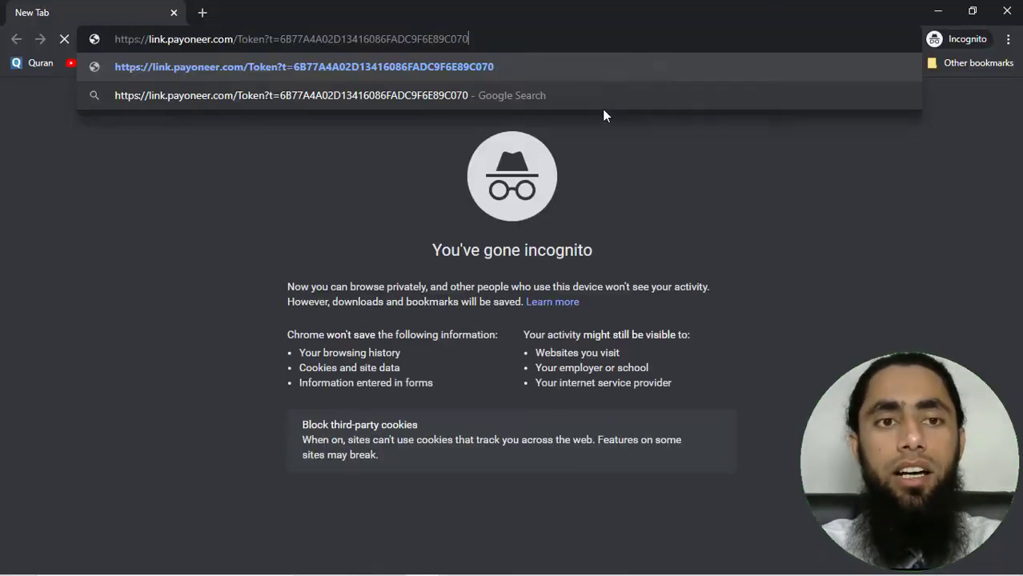
pyautogui.press('Return')
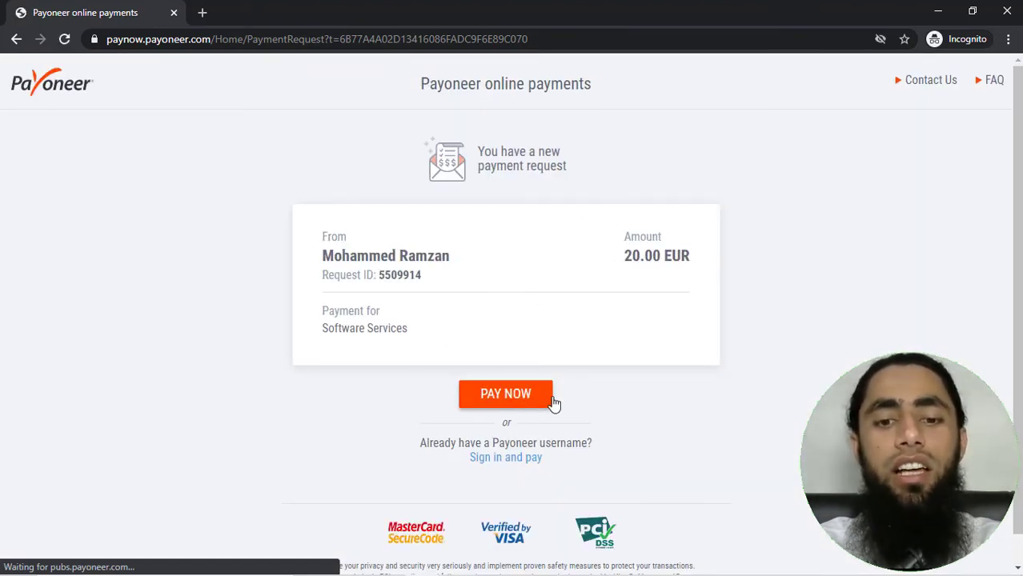
# Review the 20.00 EUR Software Services request page and start paying it with PAY NOW
pyautogui.scroll(-1, 370, 445)
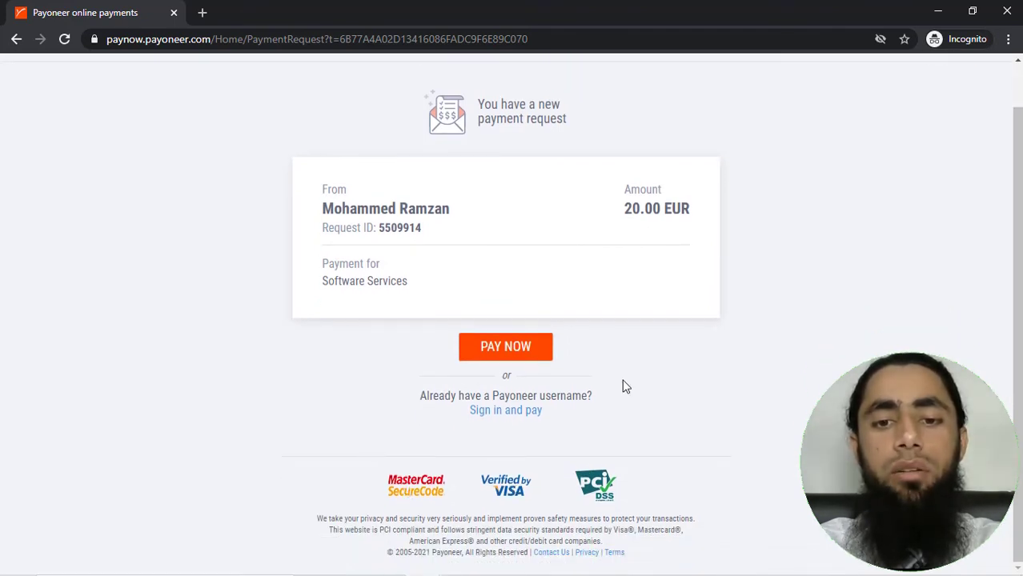
pyautogui.scroll(1, 623, 385)
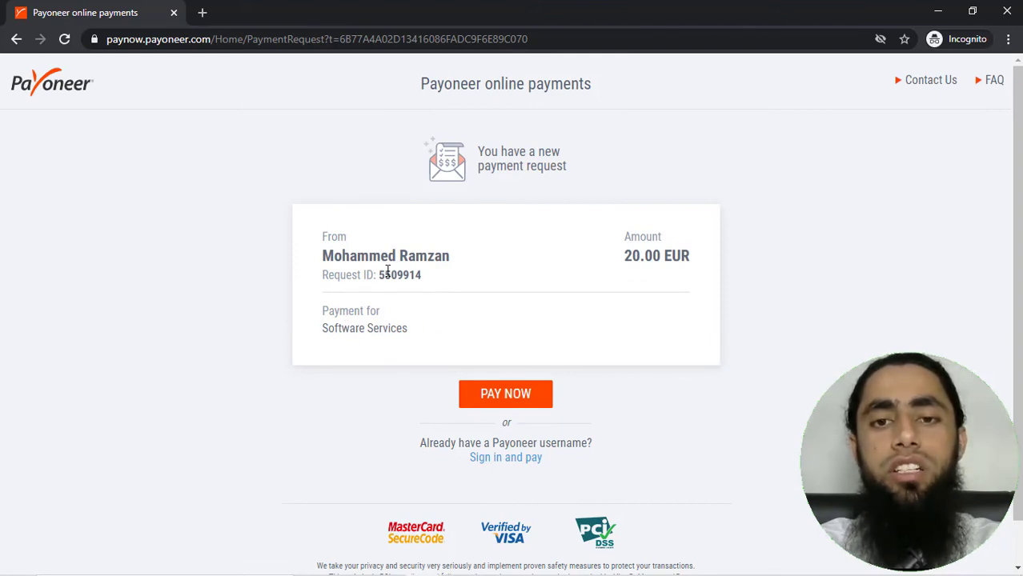
pyautogui.click(504, 395)
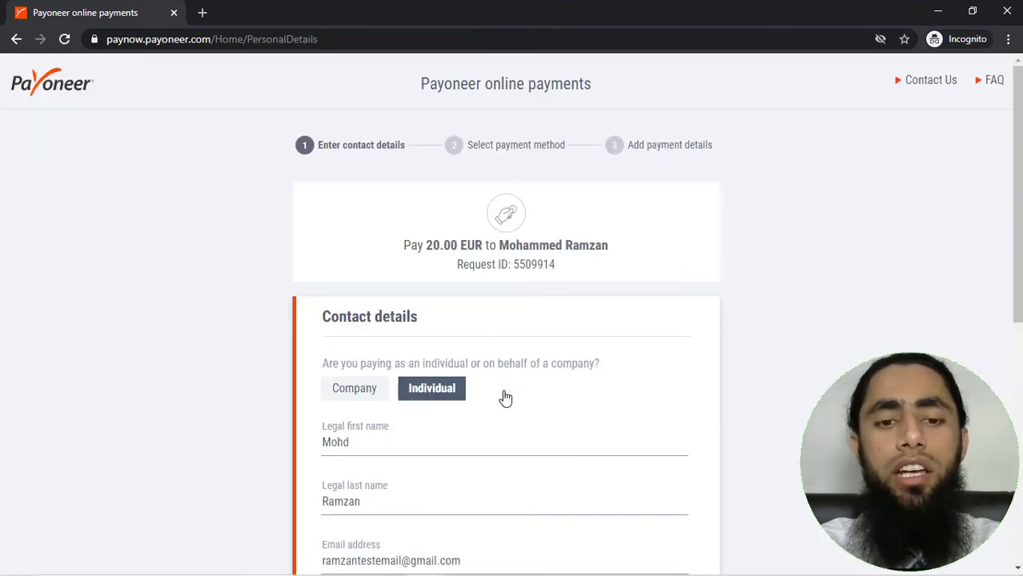
# Review the prefilled contact details form: individual payer, name, e-mail and country Netherlands
pyautogui.scroll(-3, 505, 398)
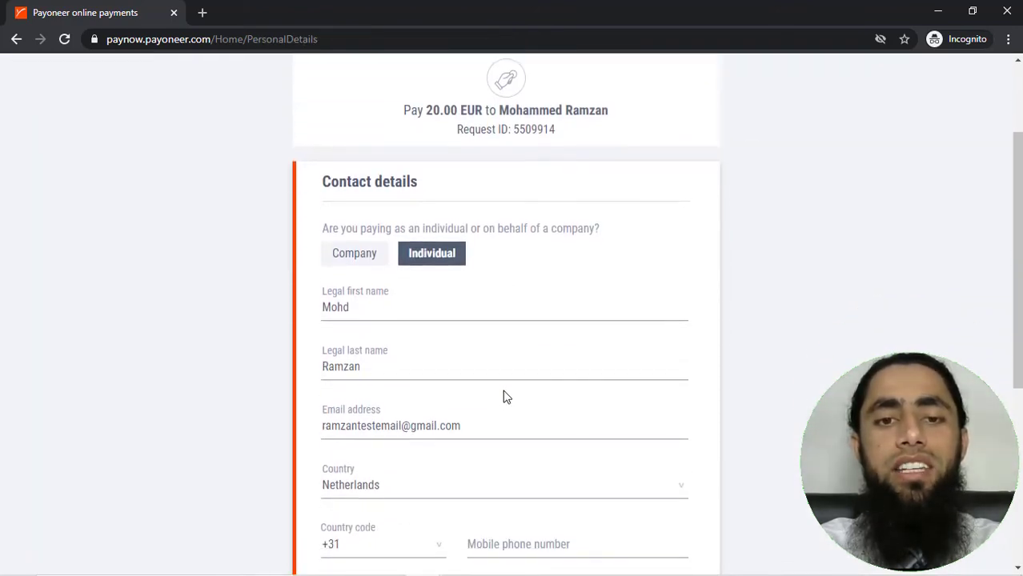
pyautogui.scroll(-5, 505, 398)
pyautogui.doubleClick(505, 398)
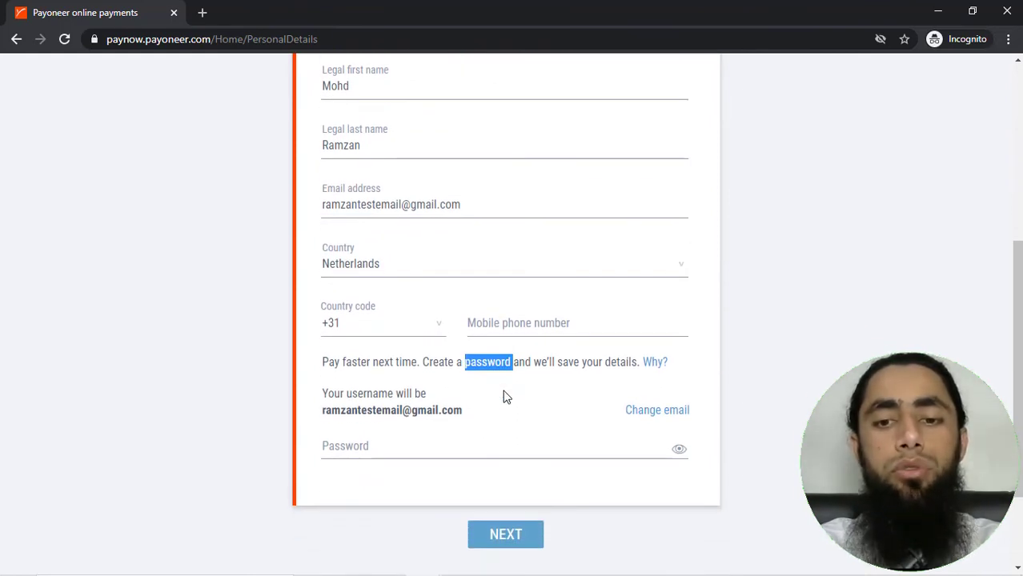
pyautogui.scroll(4, 505, 398)
pyautogui.scroll(4, 505, 398)
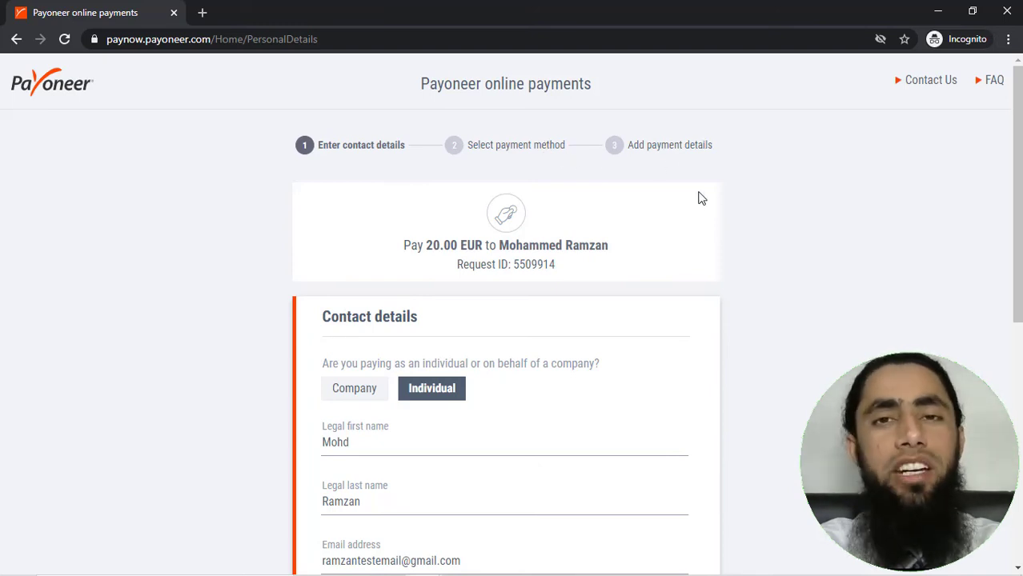
pyautogui.scroll(-5, 701, 197)
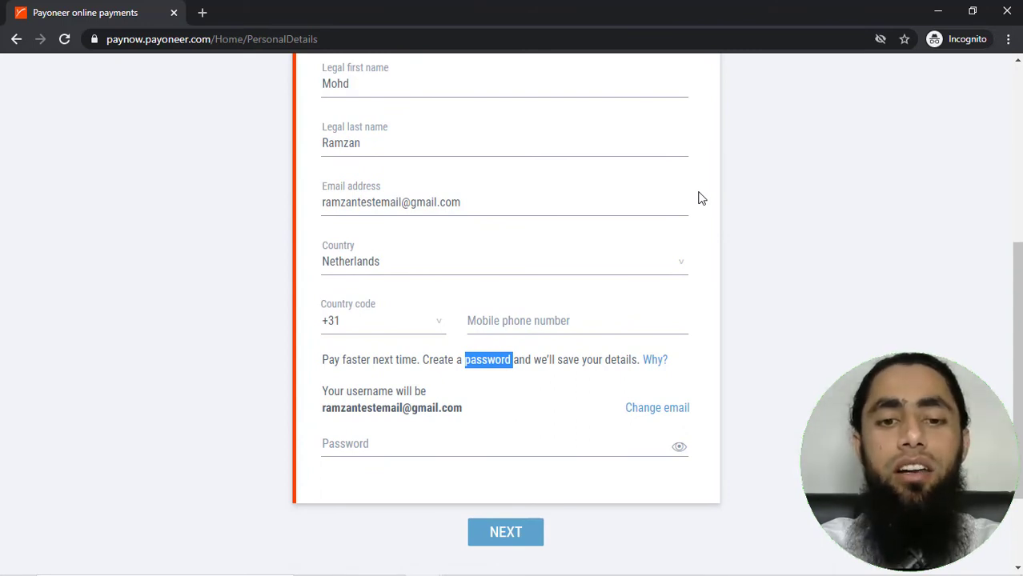
pyautogui.scroll(3, 700, 198)
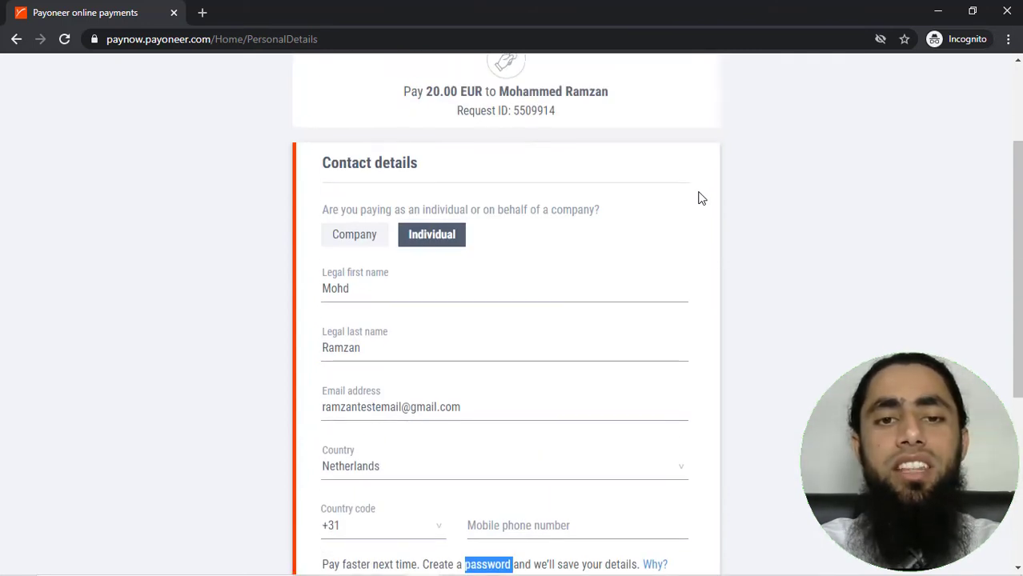
pyautogui.scroll(2, 700, 198)
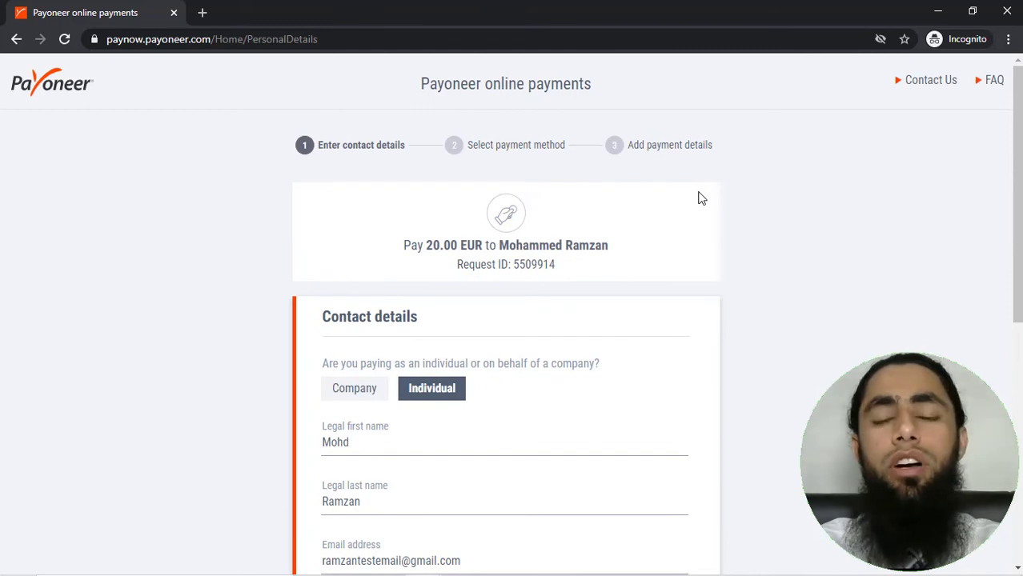